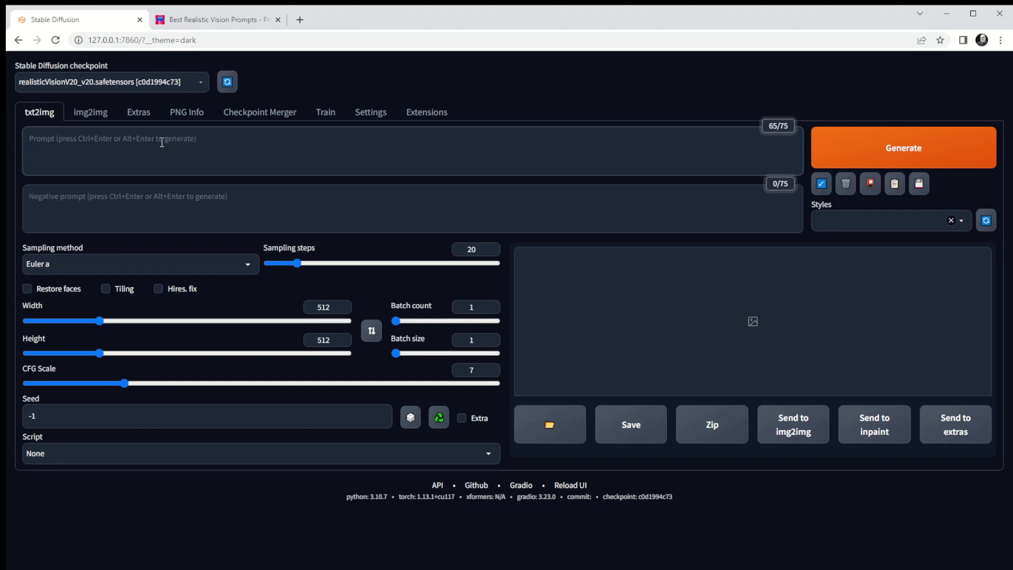
pyautogui.click(162, 142)
pyautogui.click(213, 165)
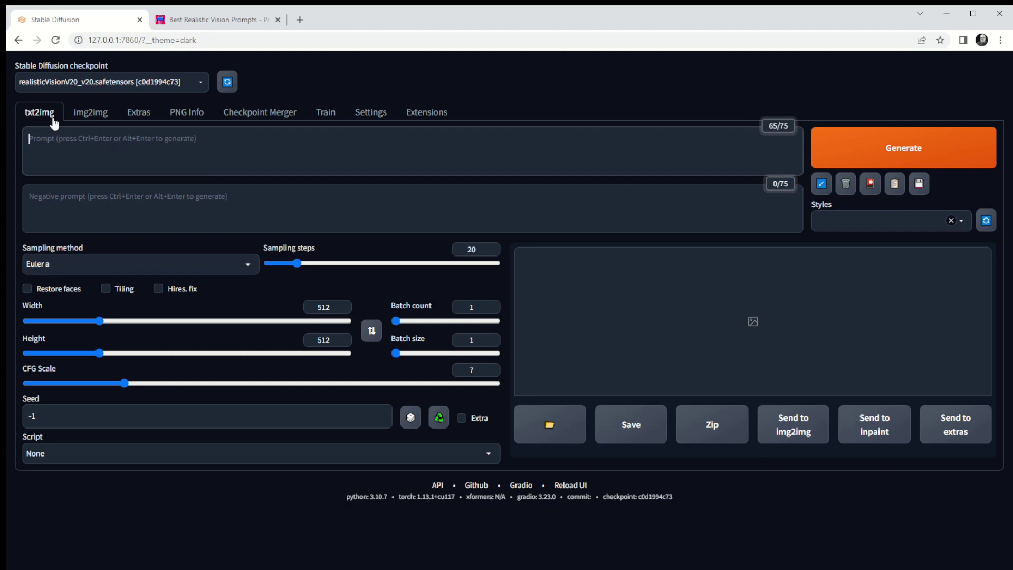
# Switch to PromptHero and open the Lara Croft prompt page from the Realistic Vision gallery.
pyautogui.click(202, 21)
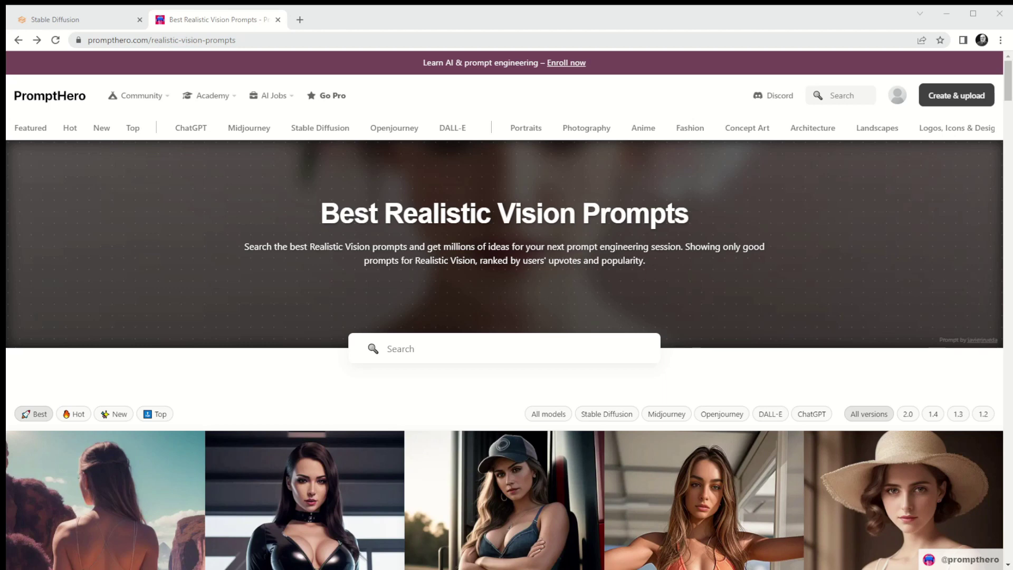
pyautogui.scroll(-10, 504, 310)
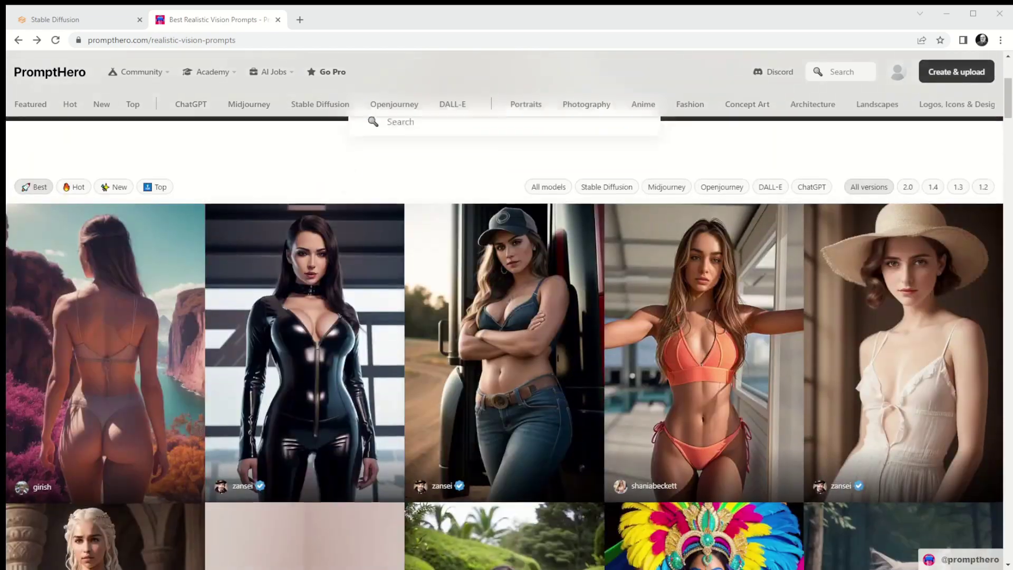
pyautogui.scroll(-10, 504, 310)
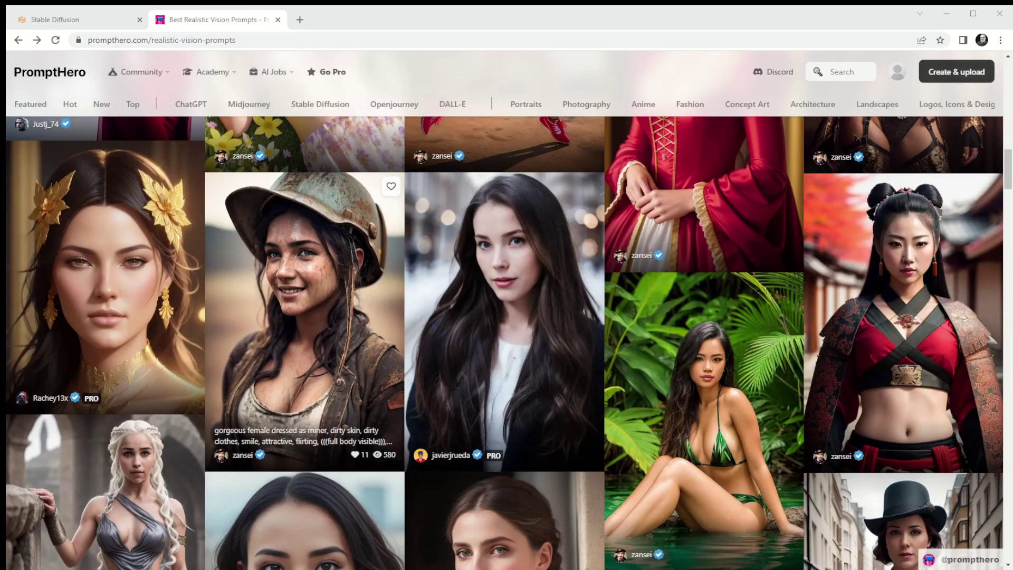
pyautogui.scroll(-10, 305, 221)
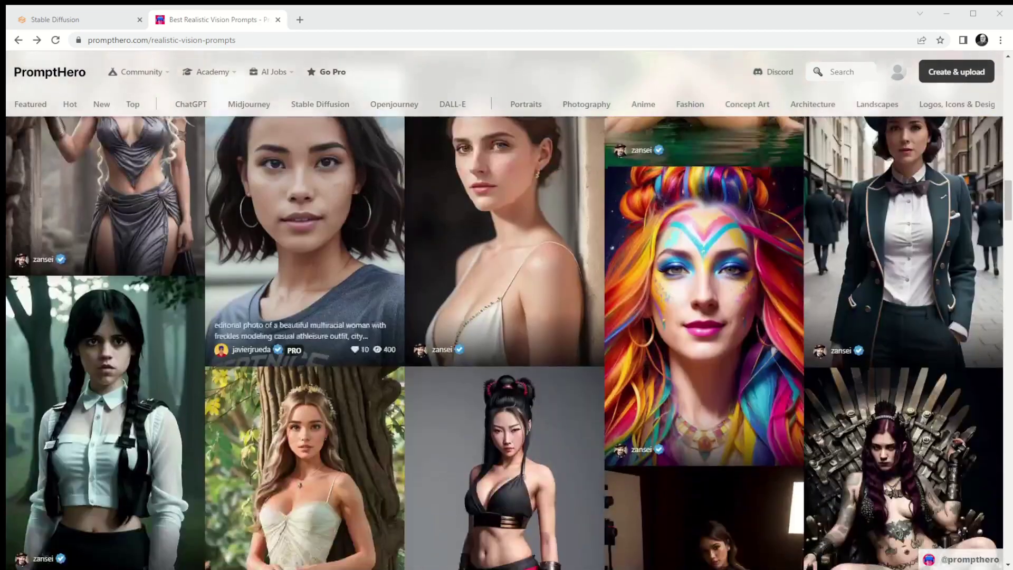
pyautogui.scroll(-12, 305, 232)
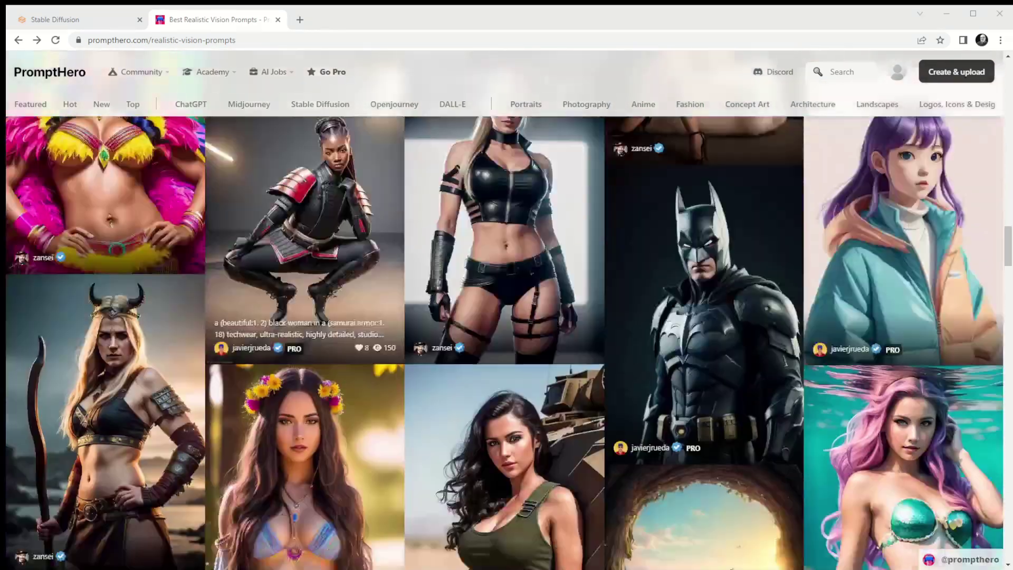
pyautogui.scroll(-12, 305, 232)
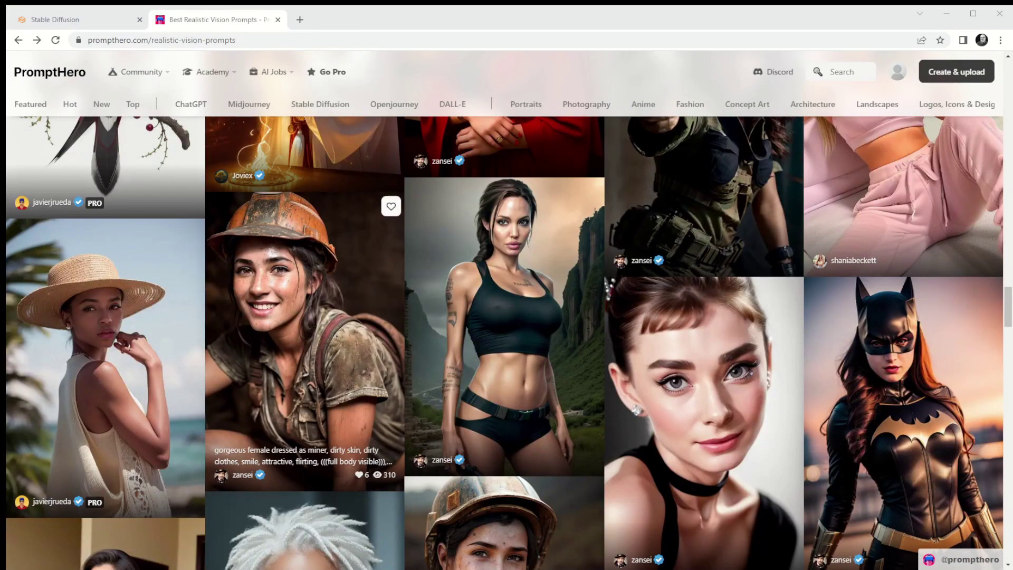
pyautogui.scroll(-1, 305, 232)
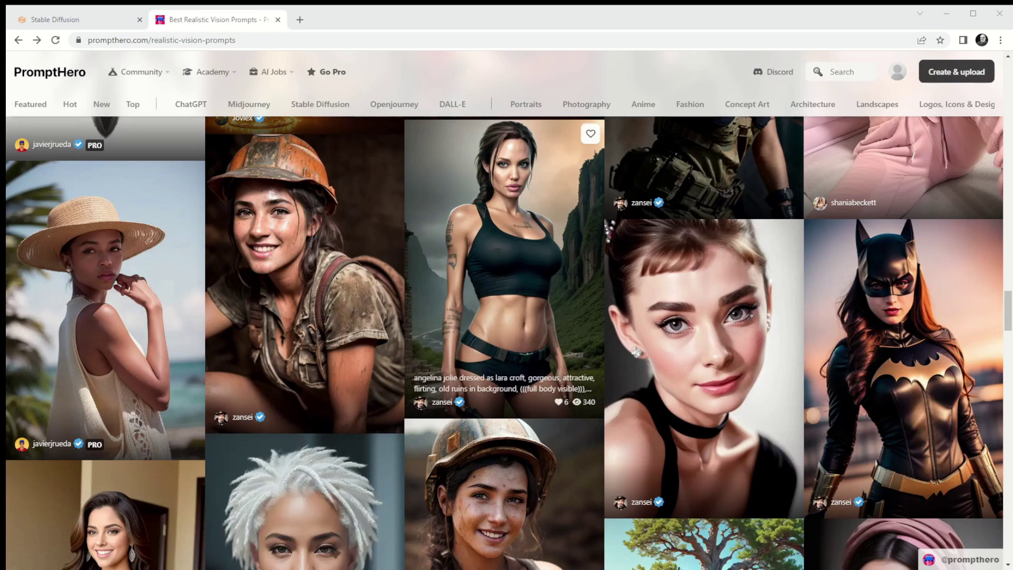
pyautogui.click(504, 264)
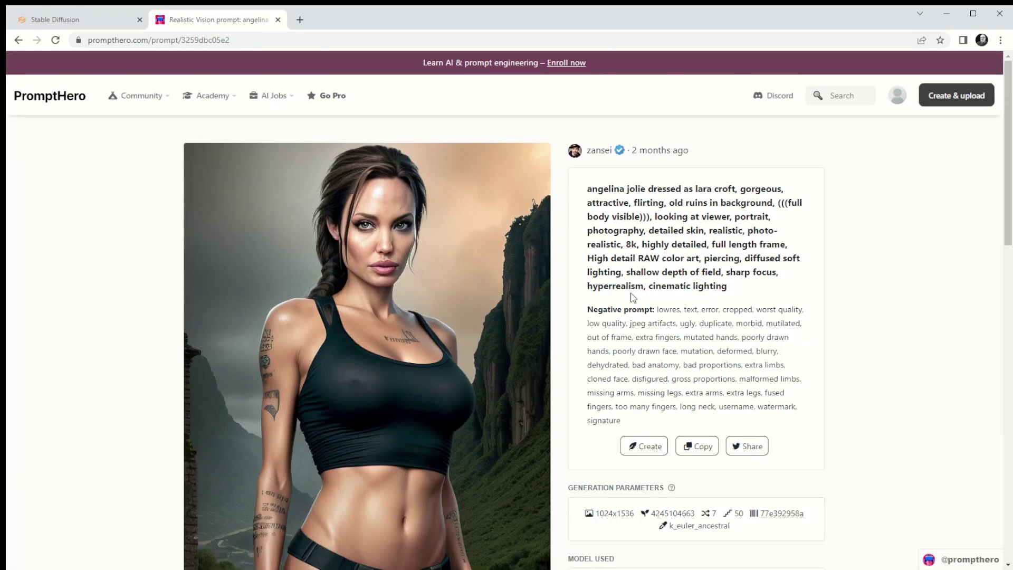
# Examine the Lara Croft image's prompt, negative prompt and generation parameters, including what the seed means.
pyautogui.scroll(-2, 633, 298)
pyautogui.scroll(1, 628, 294)
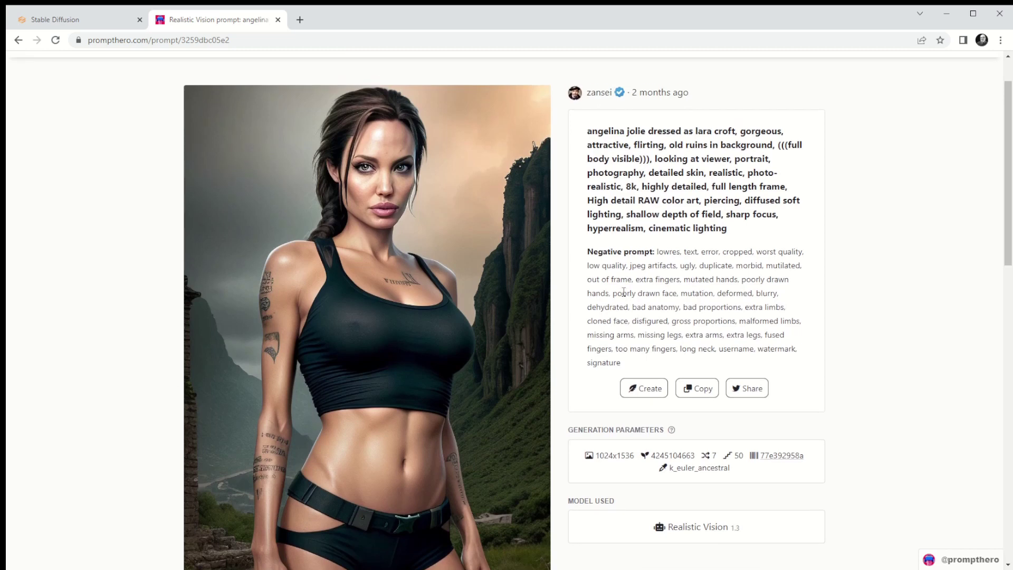
pyautogui.moveTo(737, 130); pyautogui.dragTo(590, 133)
pyautogui.click(591, 134)
pyautogui.scroll(-1, 664, 304)
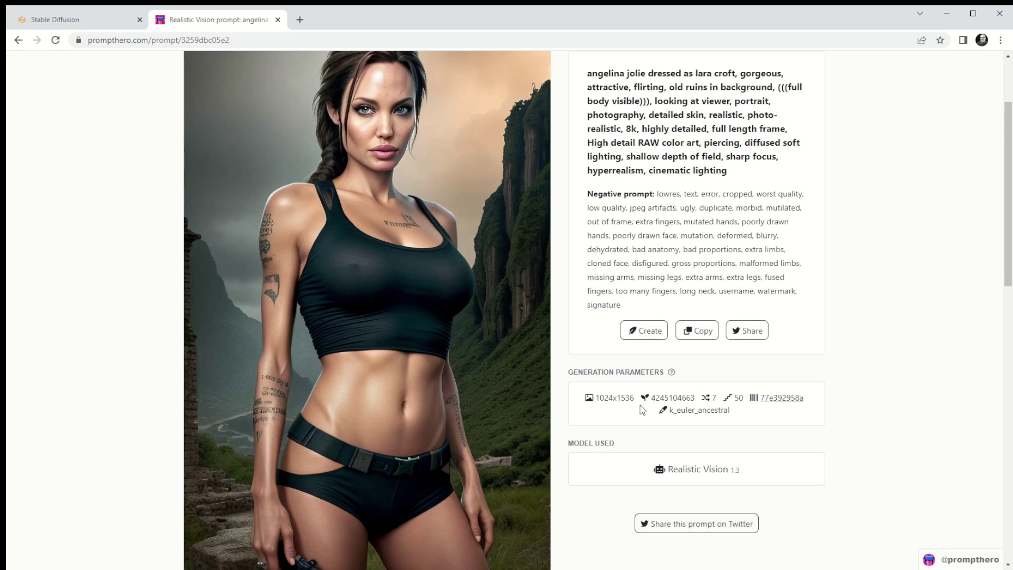
pyautogui.moveTo(645, 402)
pyautogui.moveTo(694, 399)
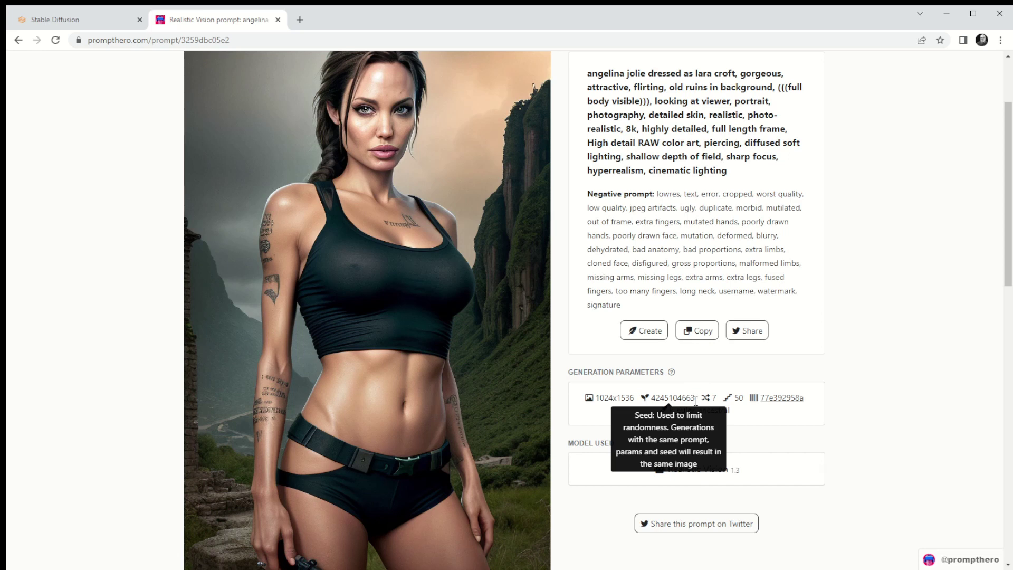
pyautogui.scroll(3, 695, 401)
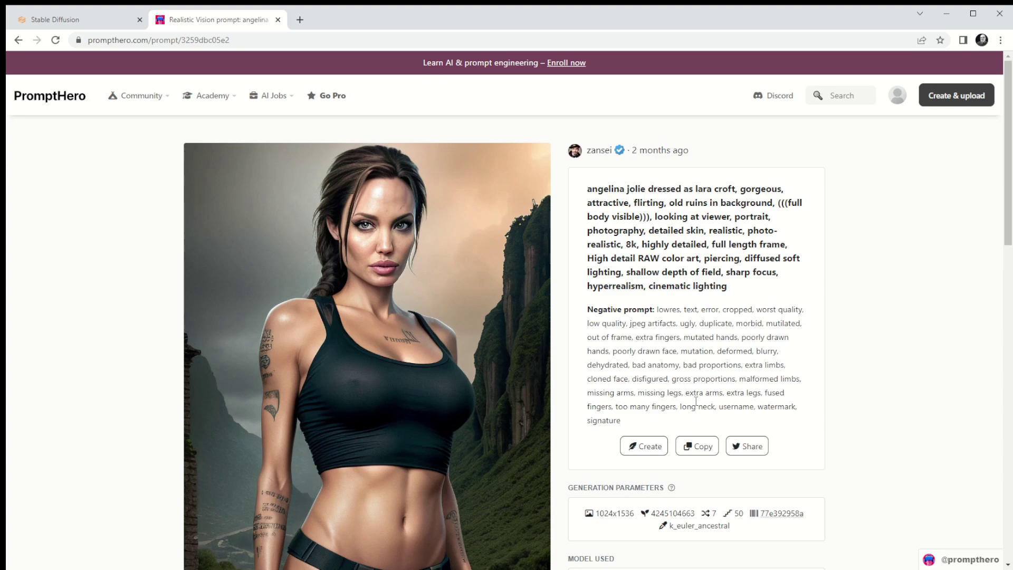
pyautogui.scroll(-4, 696, 401)
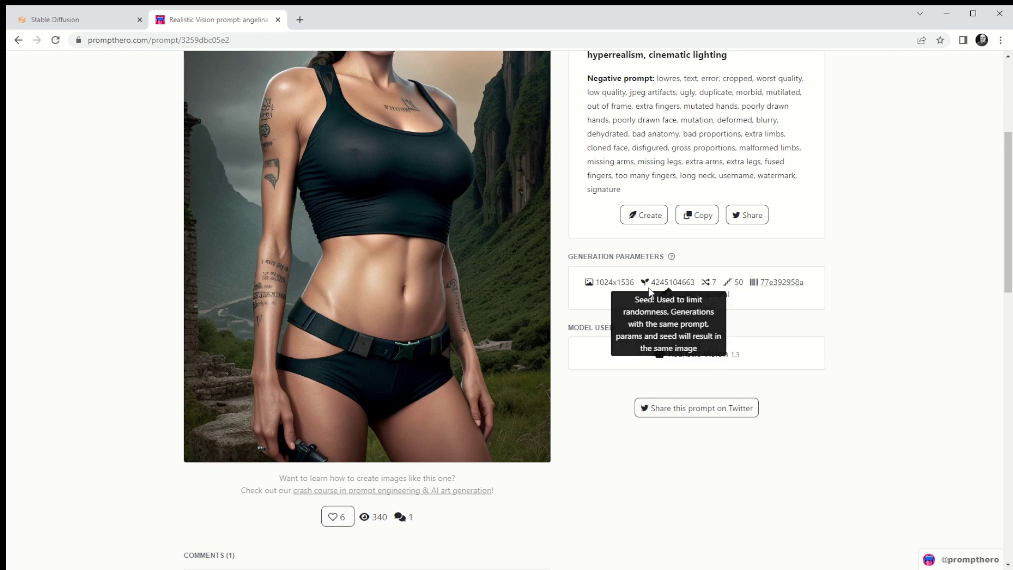
# Copy the full positive prompt of the Lara Croft image into the txt2img prompt in Stable Diffusion.
pyautogui.scroll(3, 630, 363)
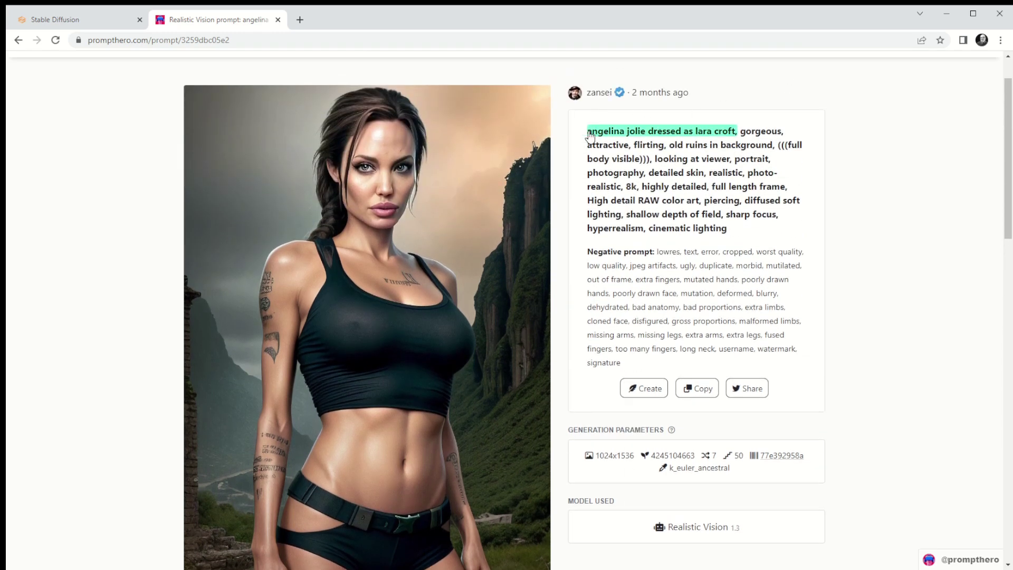
pyautogui.moveTo(588, 132); pyautogui.dragTo(738, 233)
pyautogui.hotkey('ctrl', 'c')
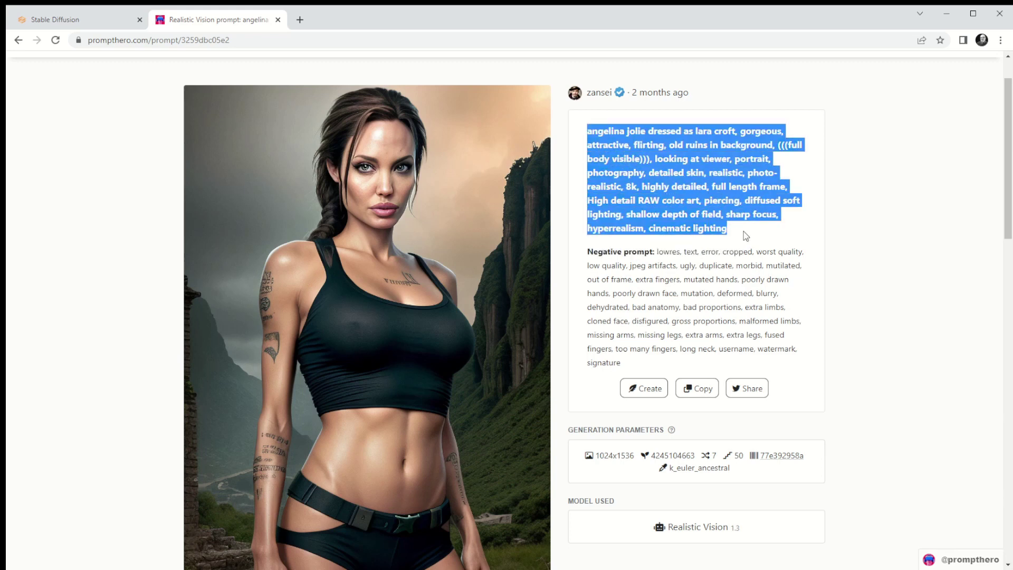
pyautogui.click(87, 17)
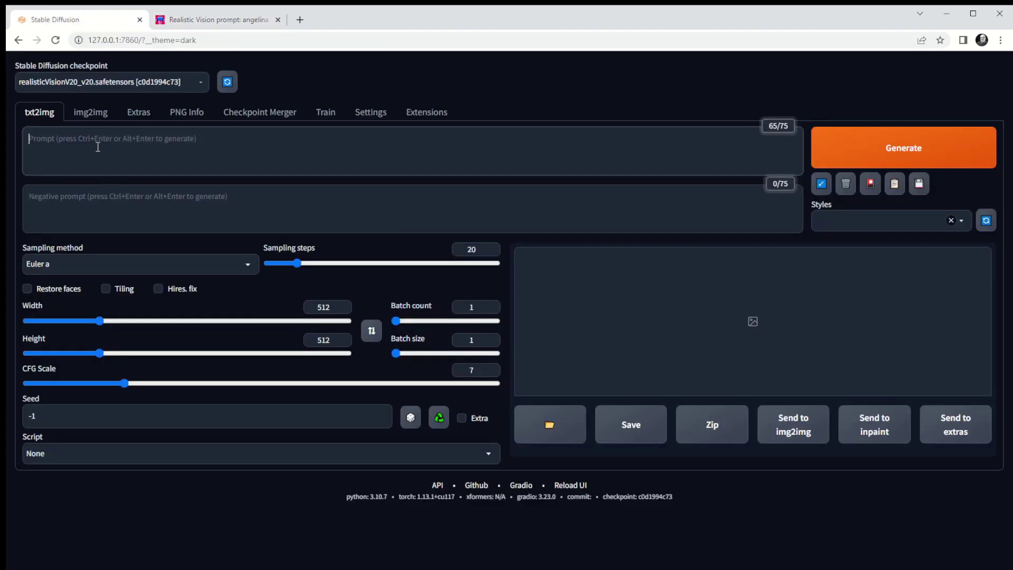
pyautogui.hotkey('ctrl', 'v')
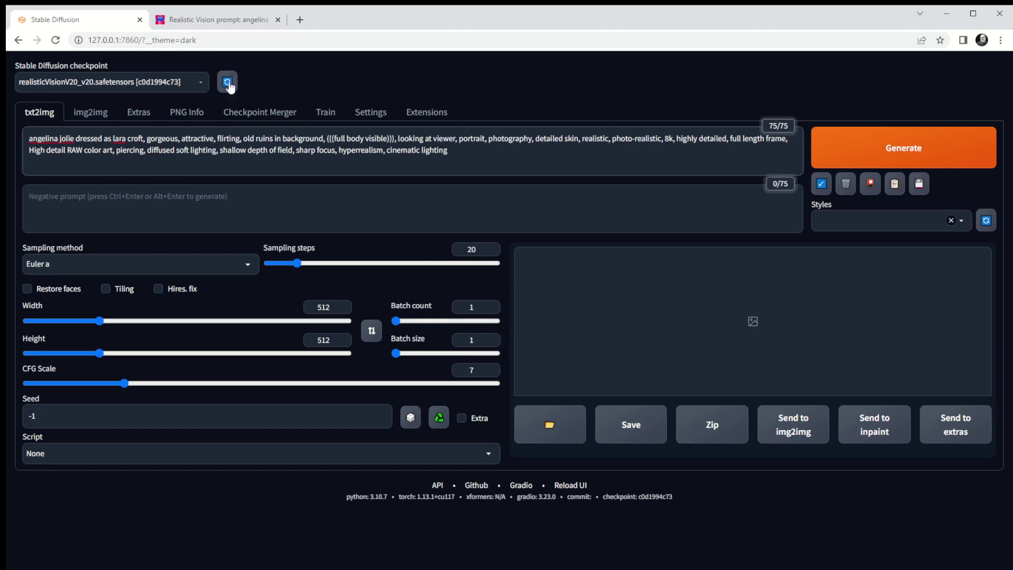
# Copy the image's negative prompt from PromptHero into the txt2img negative prompt in Stable Diffusion.
pyautogui.click(186, 22)
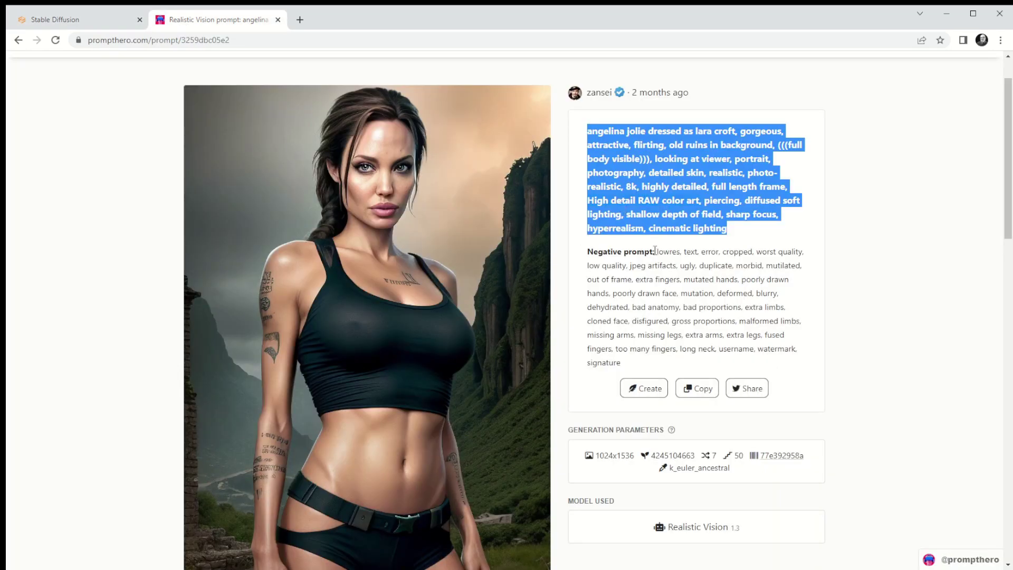
pyautogui.moveTo(658, 252)
pyautogui.mouseDown()
pyautogui.moveTo(636, 265)
pyautogui.moveTo(705, 322)
pyautogui.moveTo(651, 361)
pyautogui.mouseUp()
pyautogui.hotkey('ctrl', 'c')
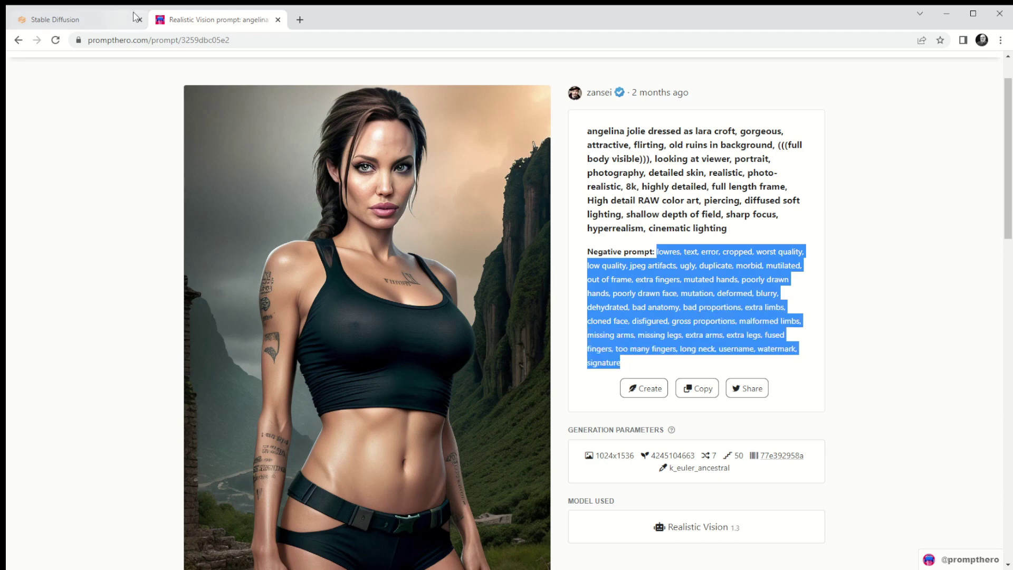
pyautogui.click(110, 20)
pyautogui.click(640, 211)
pyautogui.hotkey('ctrl', 'v')
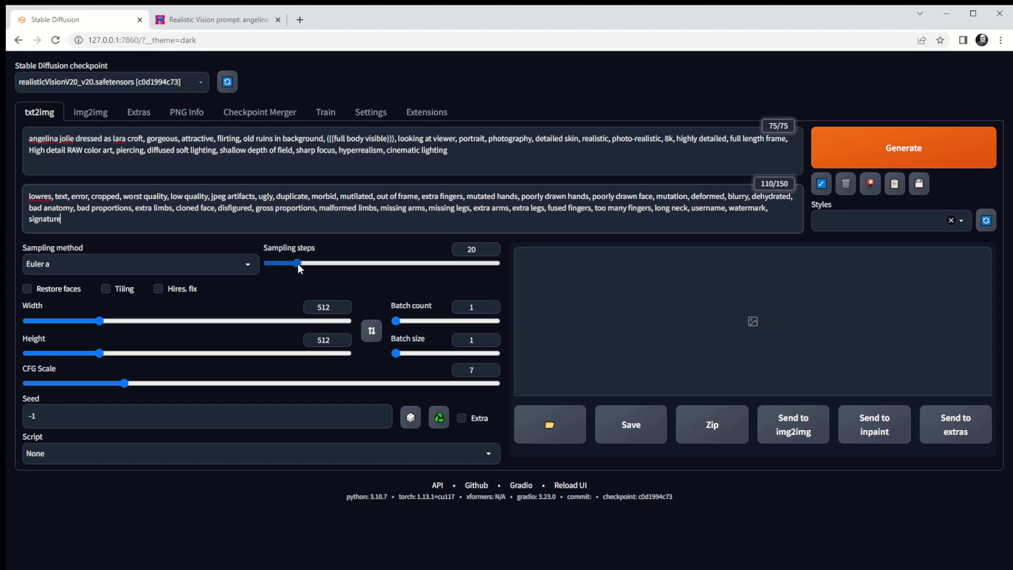
# Check the step count on PromptHero and set the sampling steps in Stable Diffusion to 50.
pyautogui.click(251, 20)
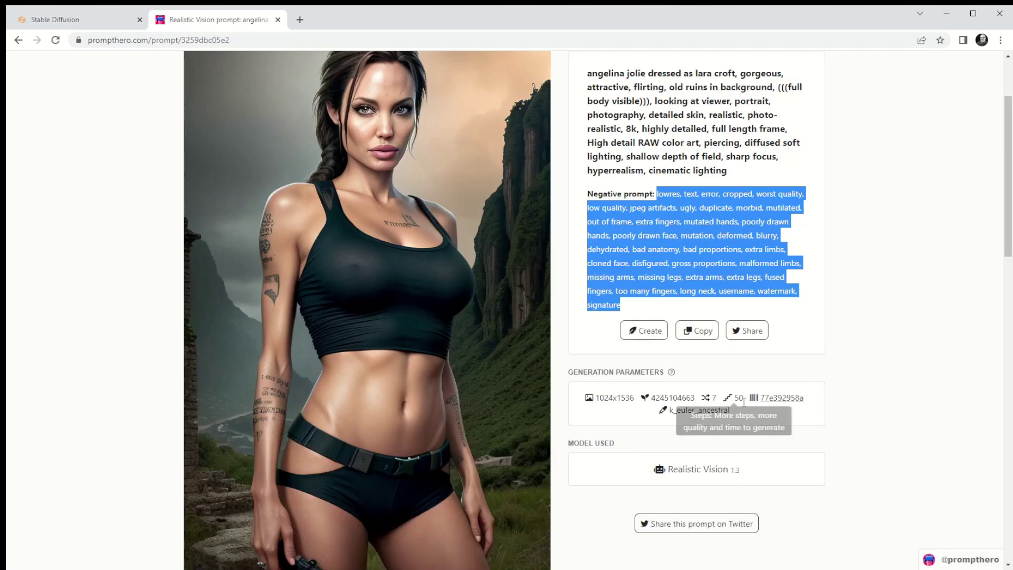
pyautogui.click(74, 21)
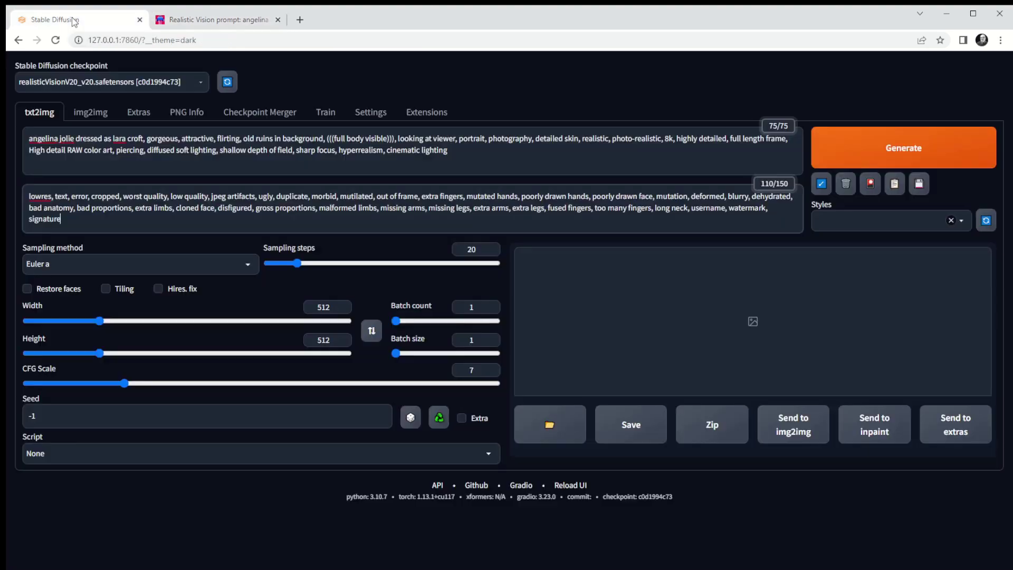
pyautogui.click(299, 263)
pyautogui.moveTo(300, 265); pyautogui.dragTo(330, 265)
pyautogui.moveTo(330, 265); pyautogui.dragTo(338, 271)
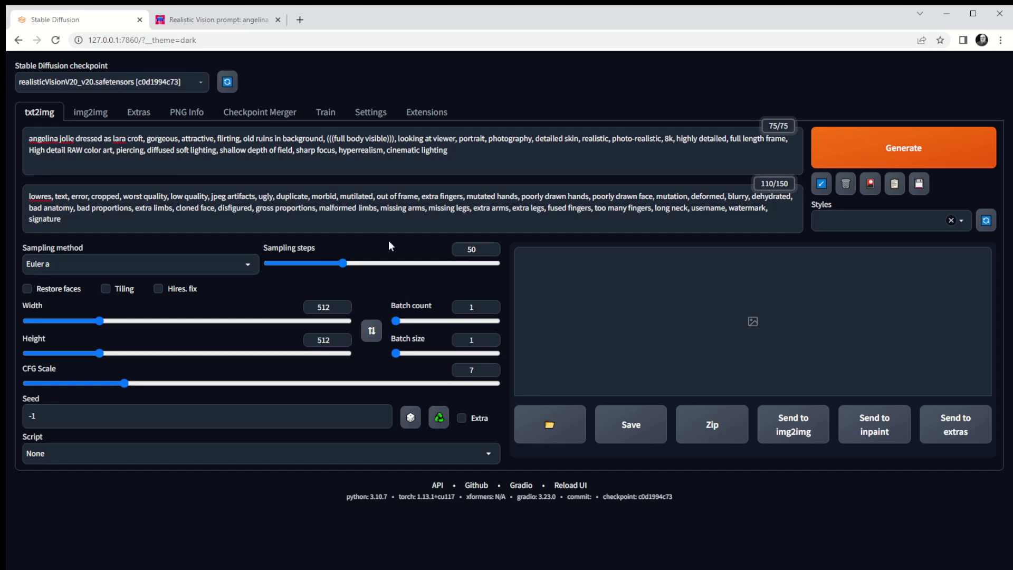
# Set the image height to 768 and the batch count to 4.
pyautogui.moveTo(335, 339); pyautogui.dragTo(308, 341)
pyautogui.write('768')
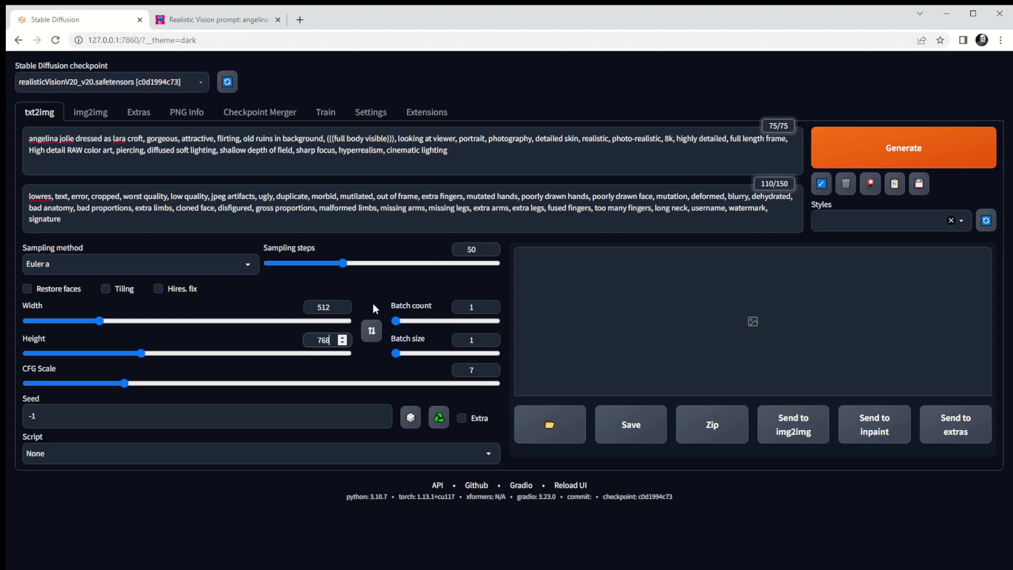
pyautogui.click(329, 310)
pyautogui.click(490, 306)
pyautogui.click(490, 305)
pyautogui.click(491, 306)
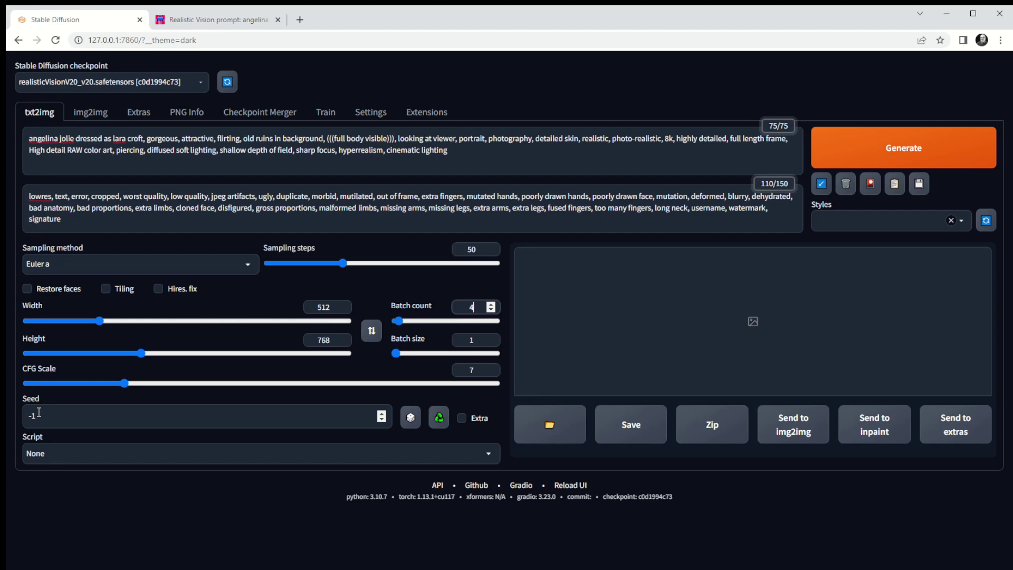
pyautogui.click(229, 22)
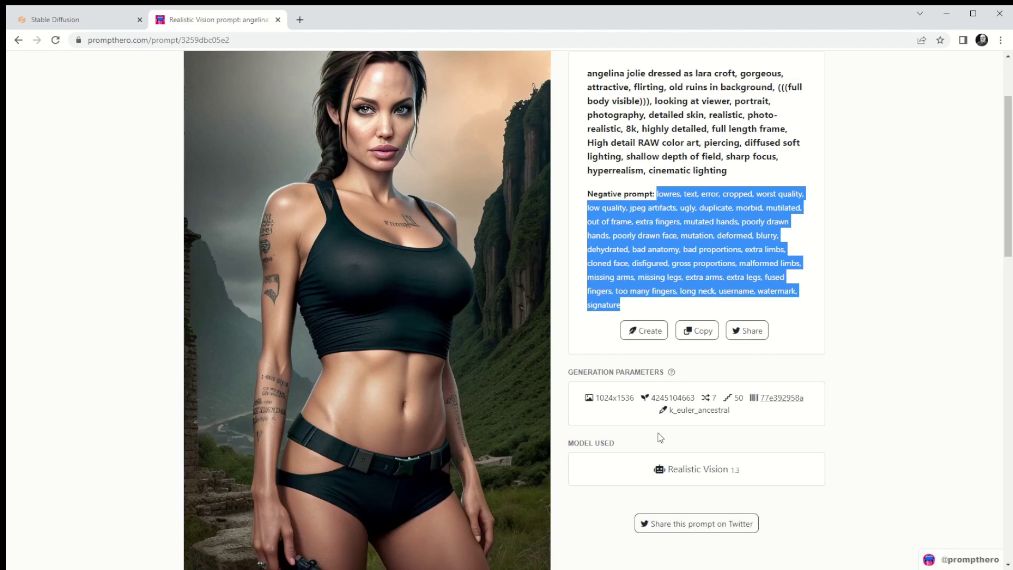
pyautogui.moveTo(695, 397); pyautogui.dragTo(651, 397)
pyautogui.hotkey('ctrl', 'c')
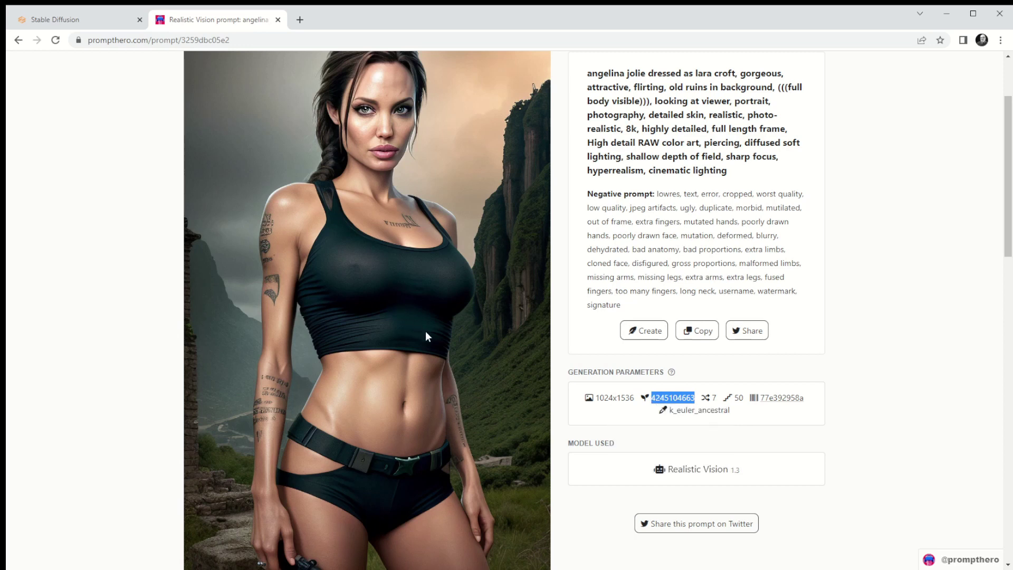
pyautogui.click(85, 19)
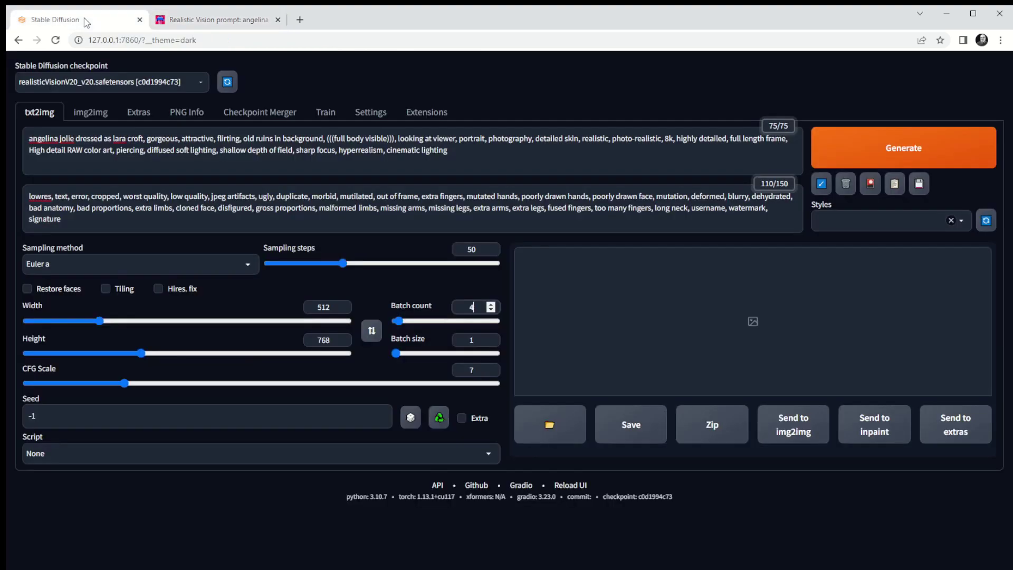
pyautogui.moveTo(36, 417); pyautogui.dragTo(26, 419)
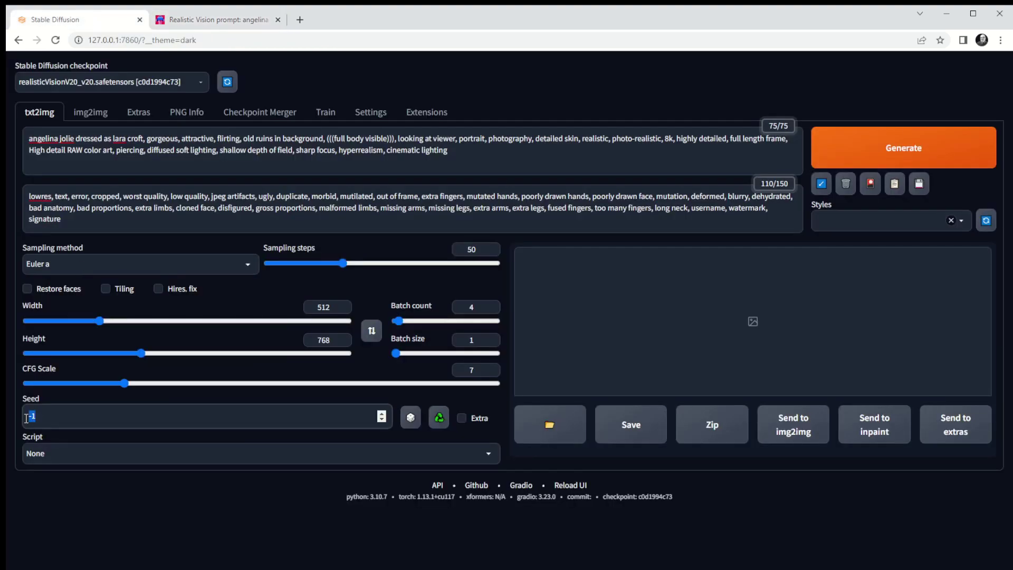
pyautogui.hotkey('ctrl', 'v')
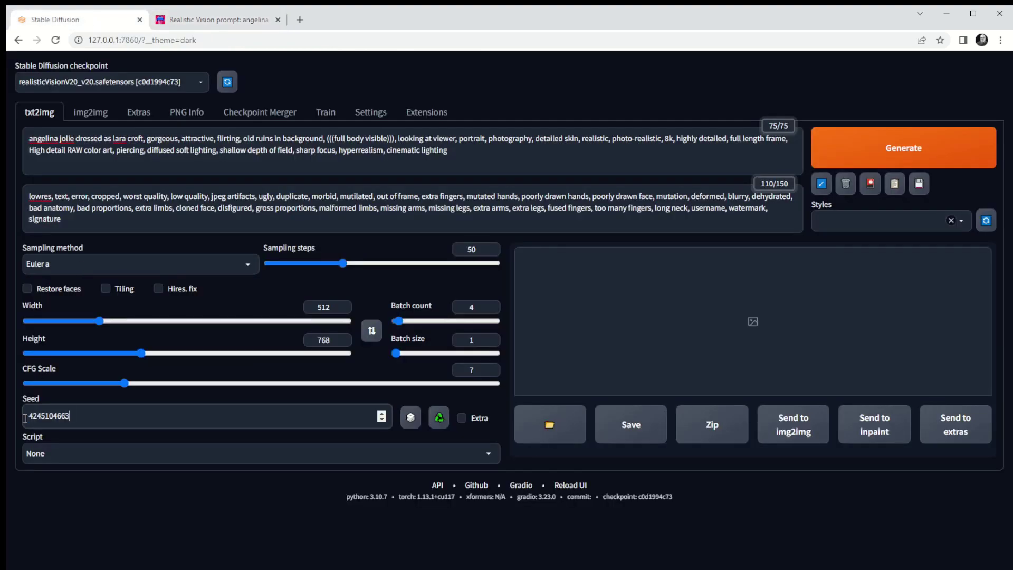
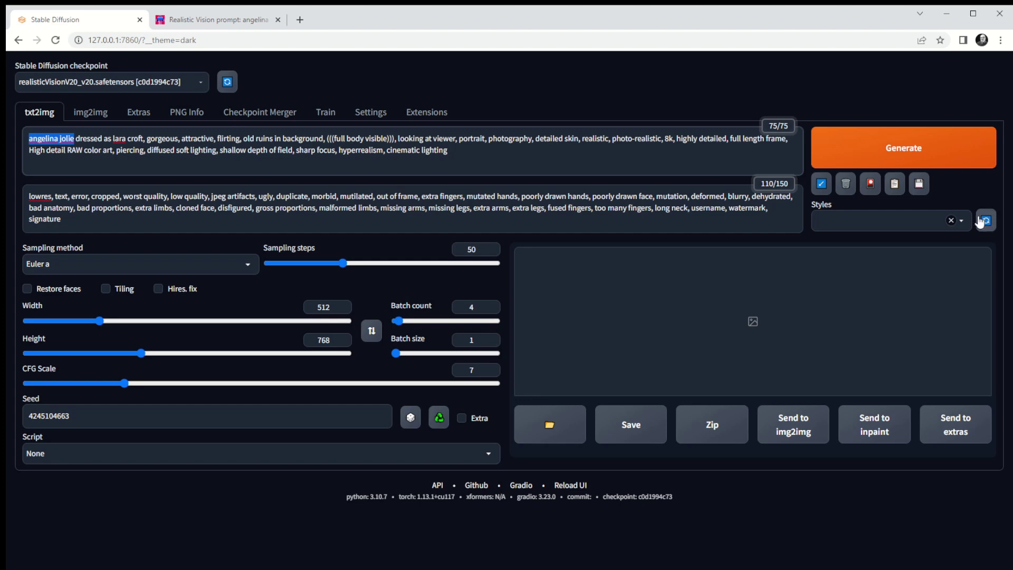
# Save the current prompt and negative prompt as a style named "angelina jolie".
pyautogui.click(920, 185)
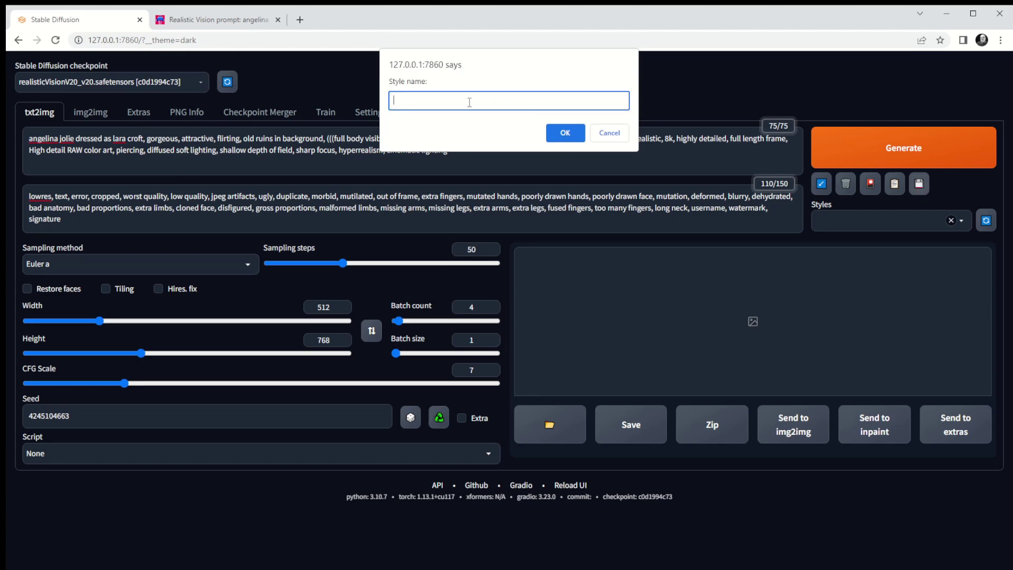
pyautogui.write('angelina jolie')
pyautogui.click(572, 136)
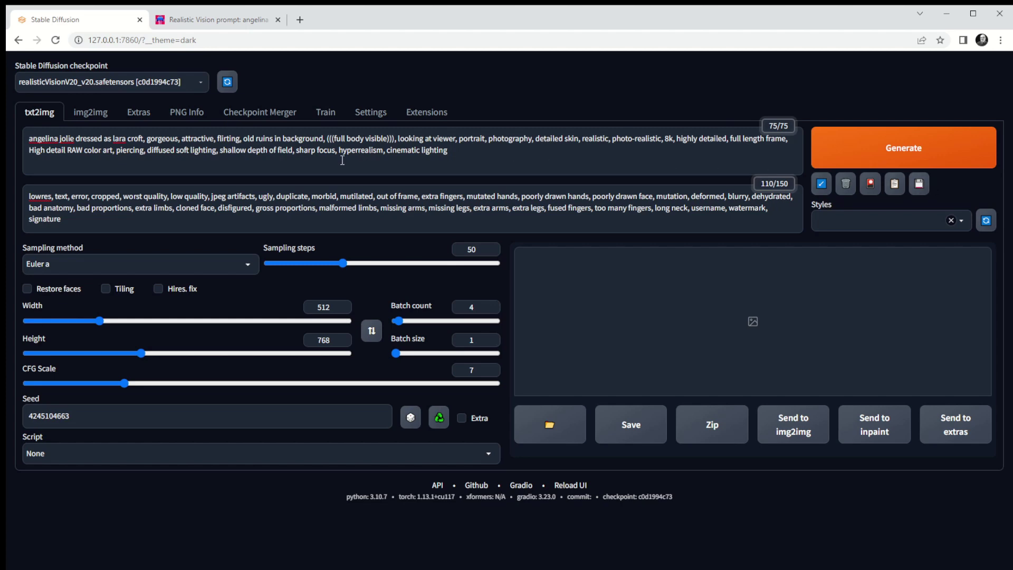
# Clear both prompt fields and refill them by applying the saved "angelina jolie" style.
pyautogui.click(846, 185)
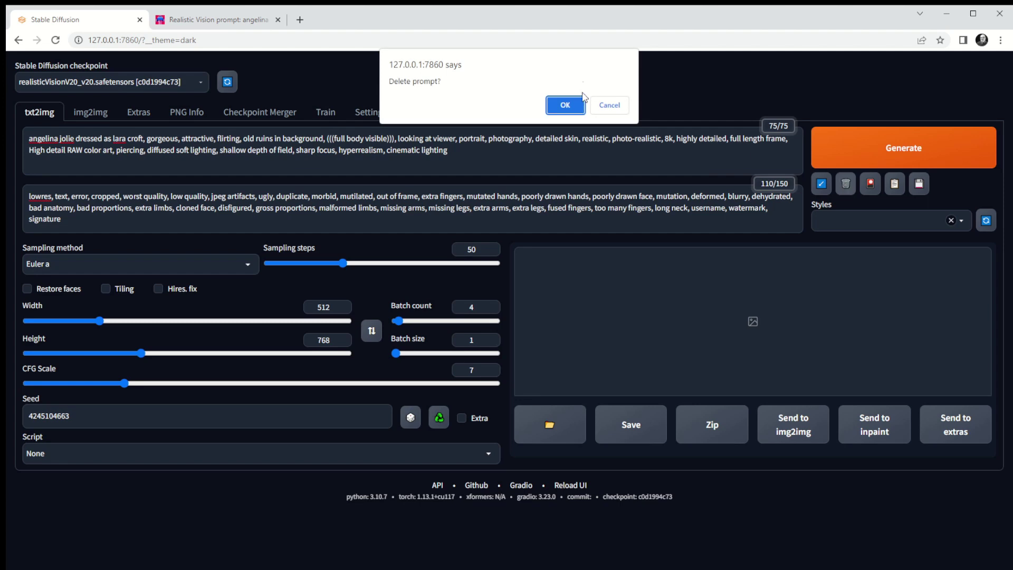
pyautogui.click(573, 106)
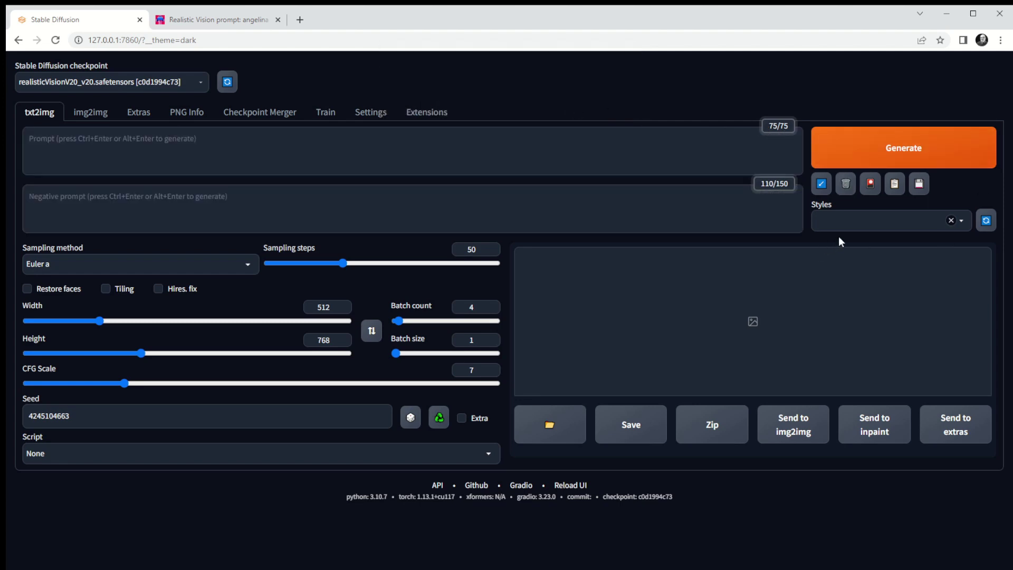
pyautogui.click(960, 221)
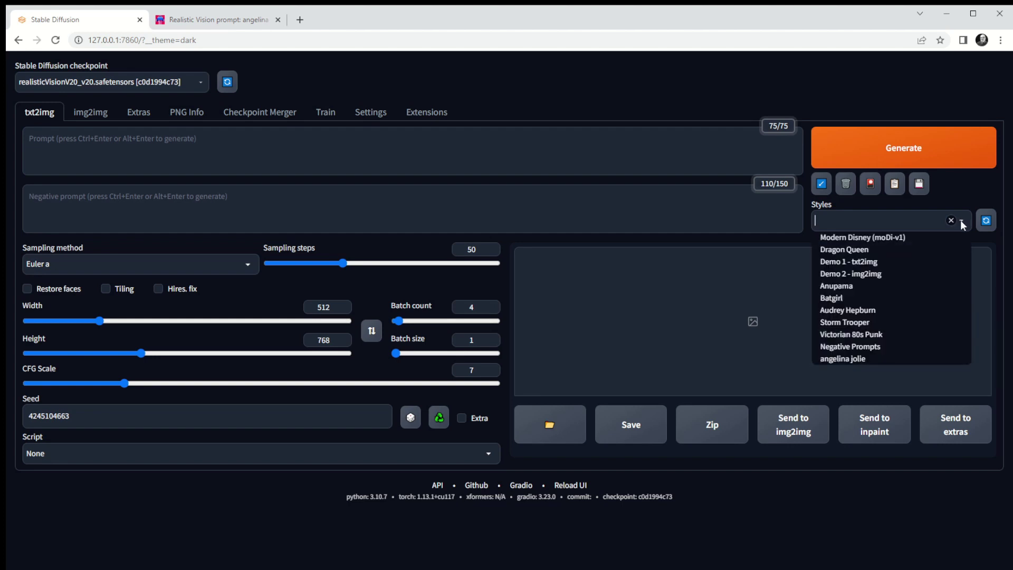
pyautogui.click(831, 360)
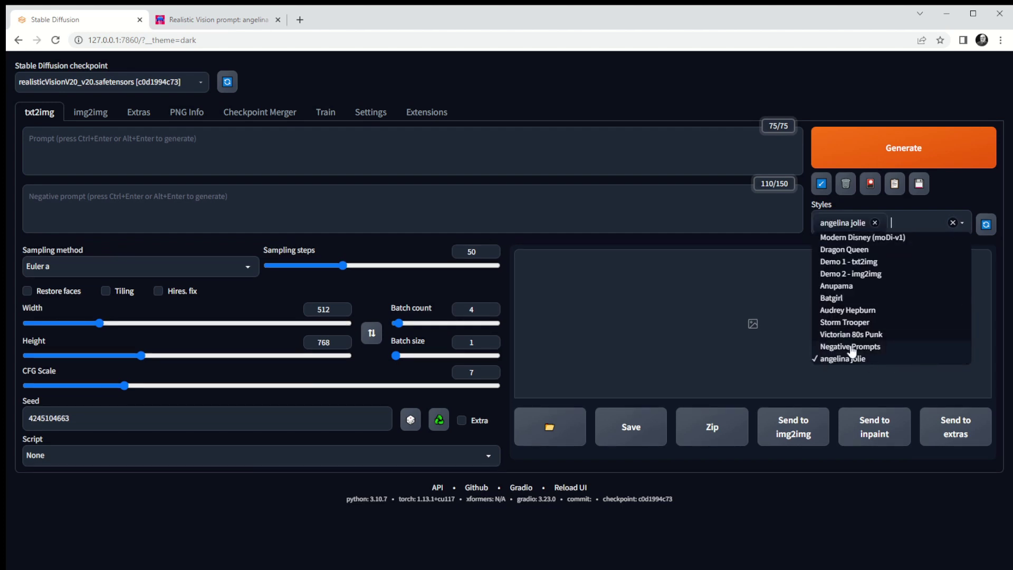
pyautogui.click(923, 216)
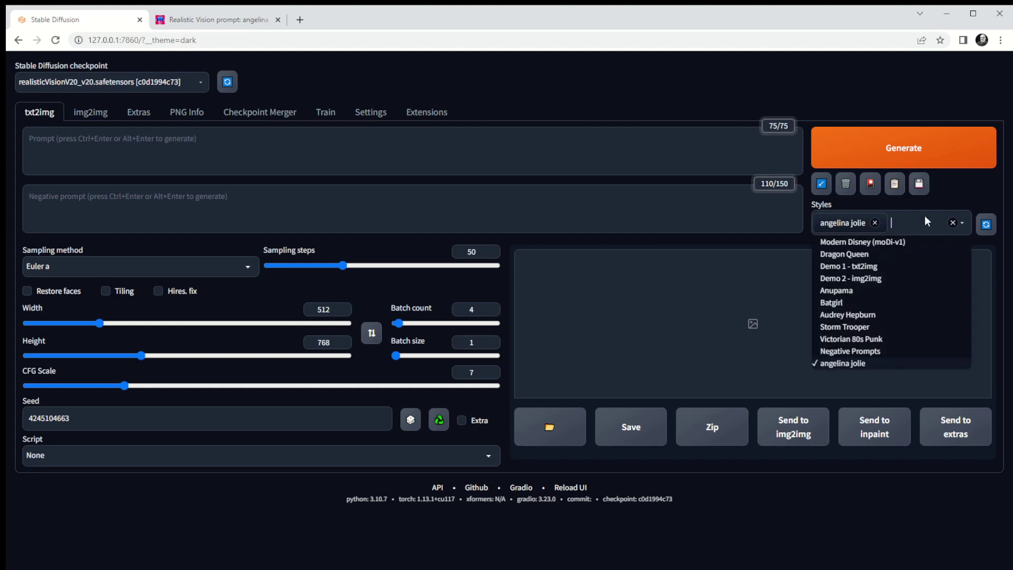
pyautogui.click(895, 186)
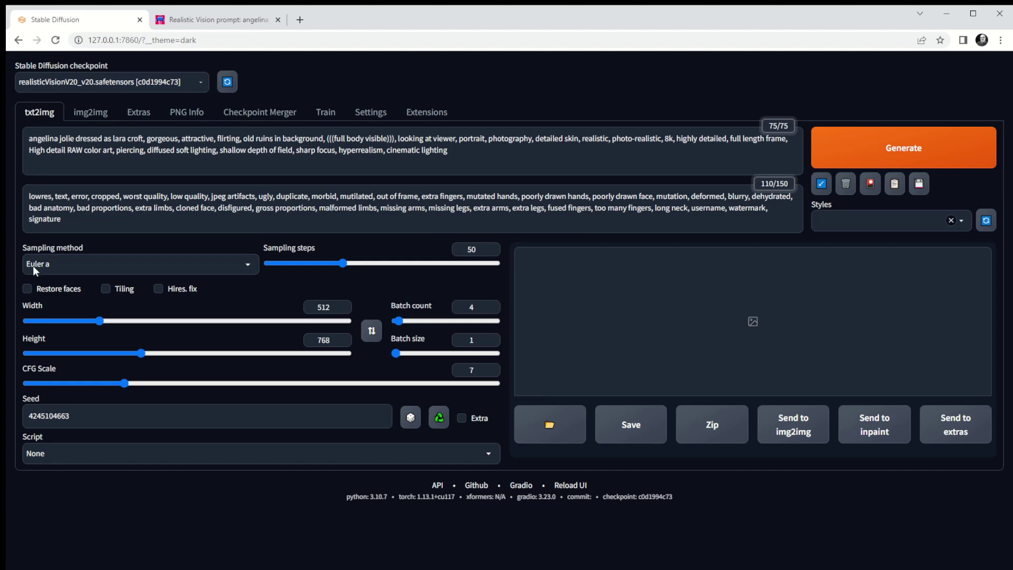
# Look through the available sampling methods, keep Euler a, and generate the batch of four images.
pyautogui.click(248, 264)
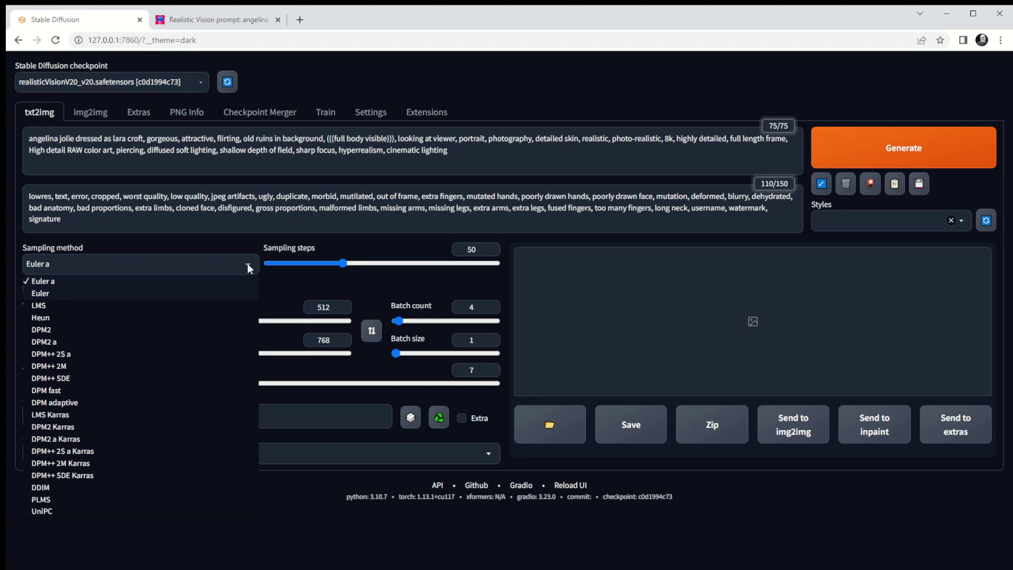
pyautogui.click(175, 250)
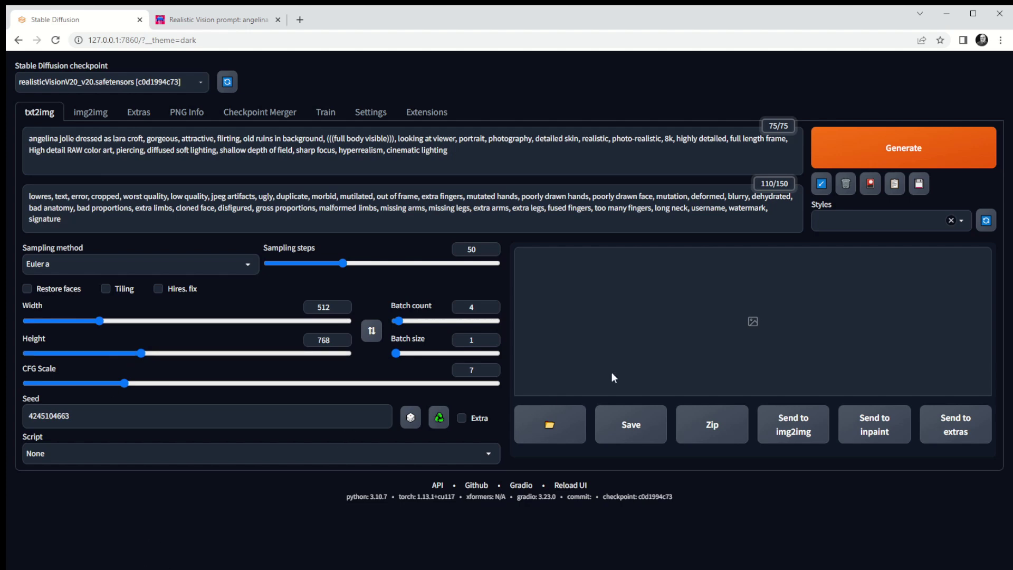
pyautogui.click(899, 154)
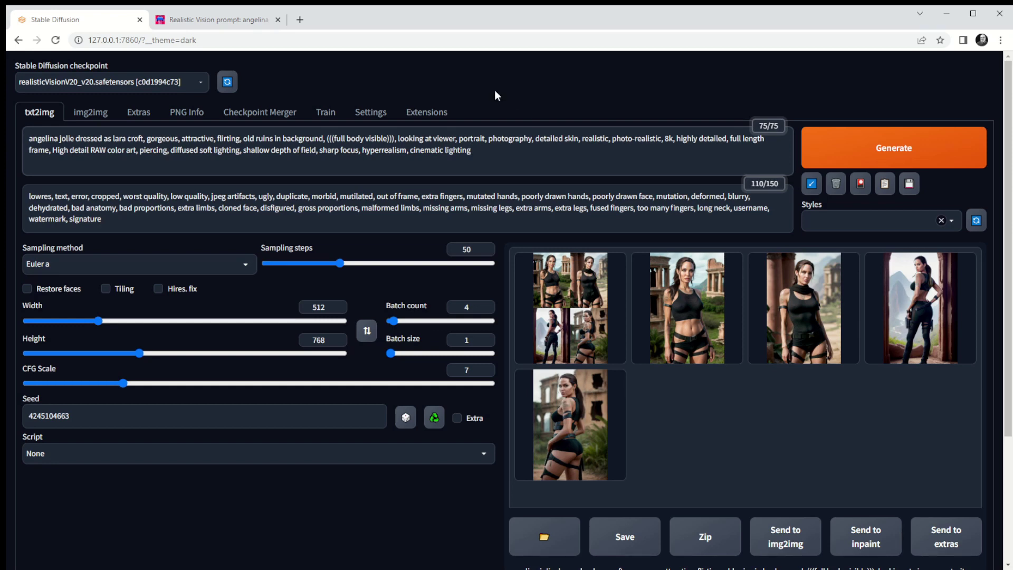
# Examine the generated grid and each of the four images enlarged, then view the last image enlarged again.
pyautogui.click(575, 315)
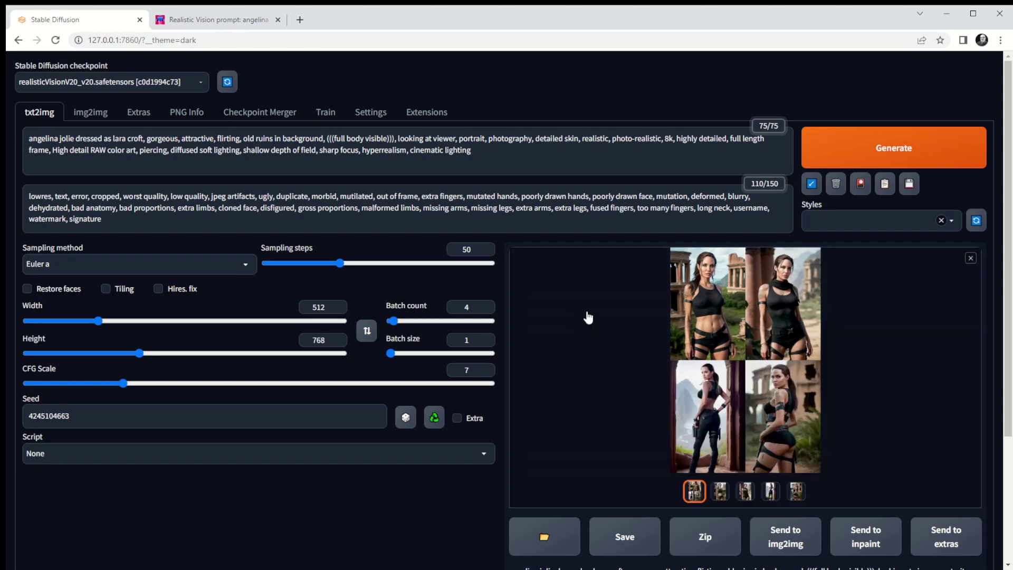
pyautogui.click(753, 344)
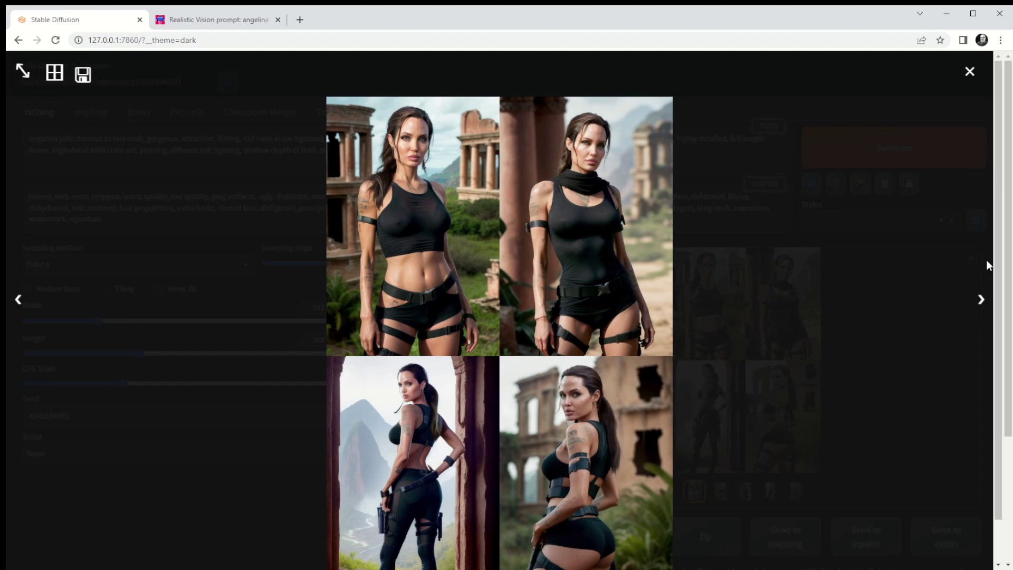
pyautogui.click(982, 303)
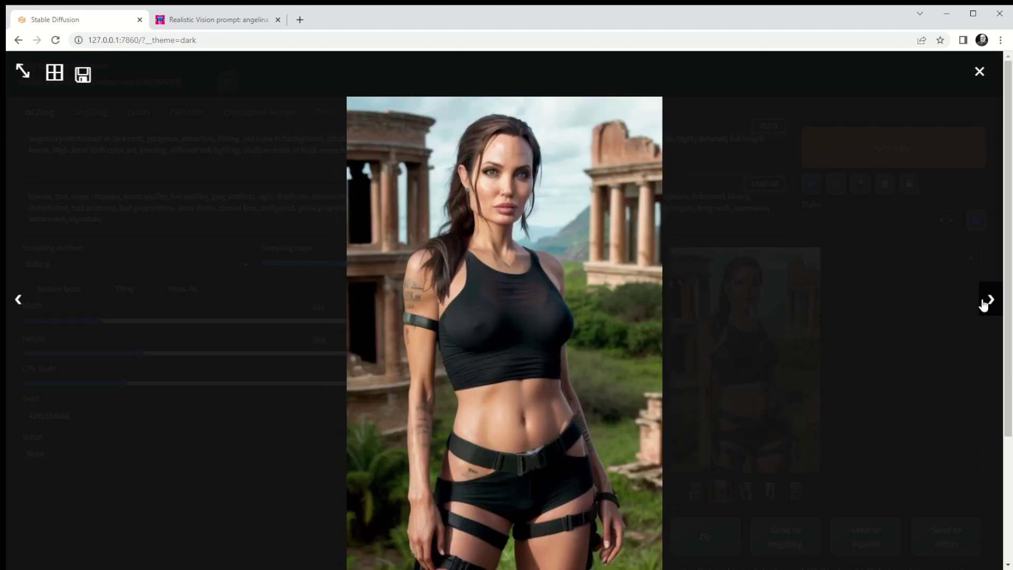
pyautogui.click(990, 303)
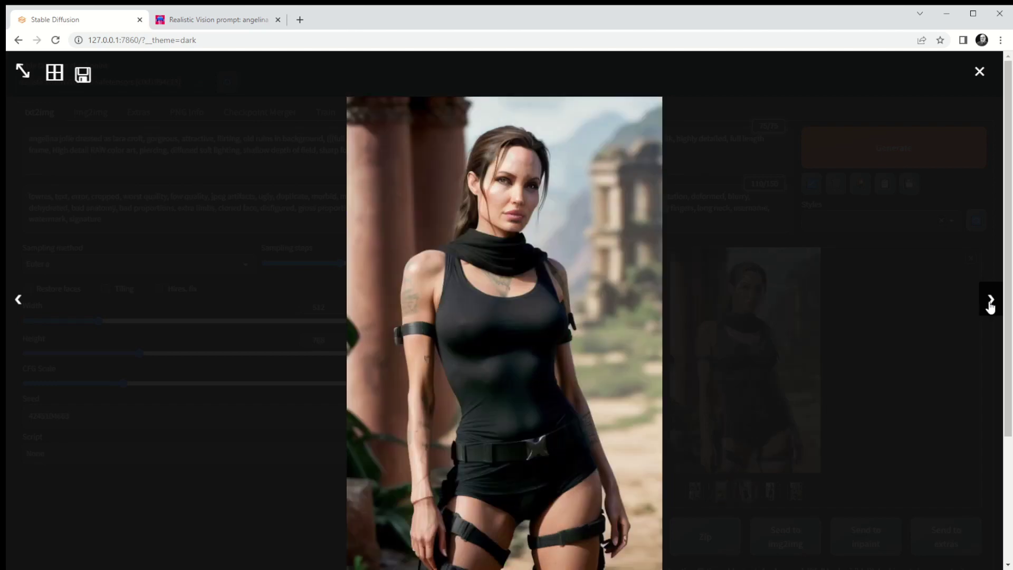
pyautogui.click(991, 303)
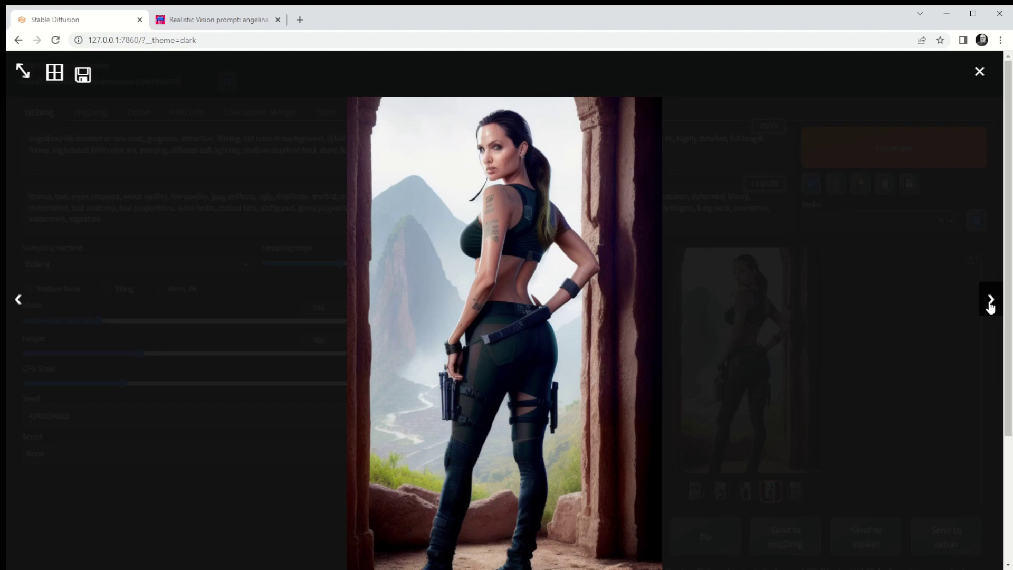
pyautogui.click(991, 303)
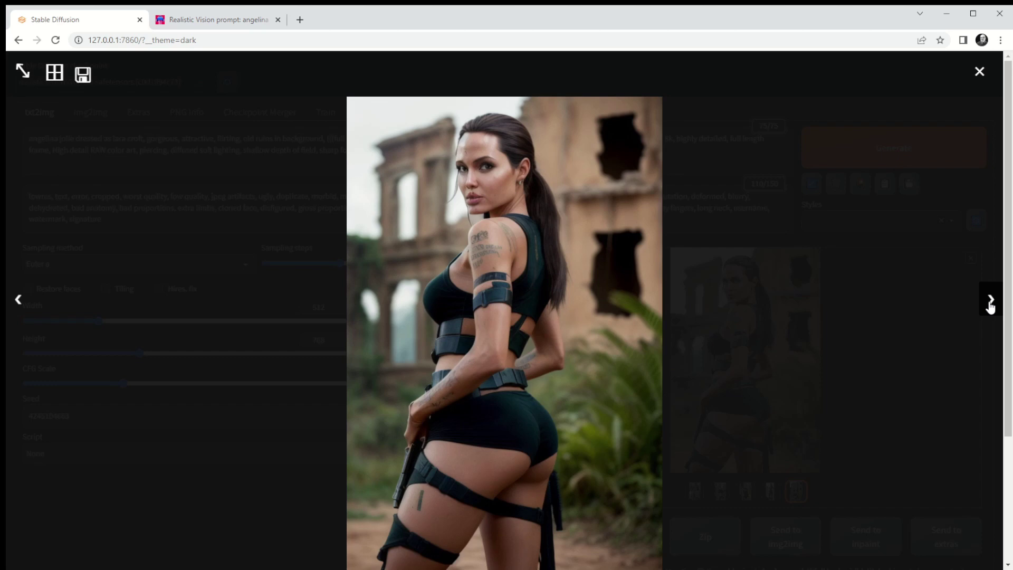
pyautogui.click(980, 72)
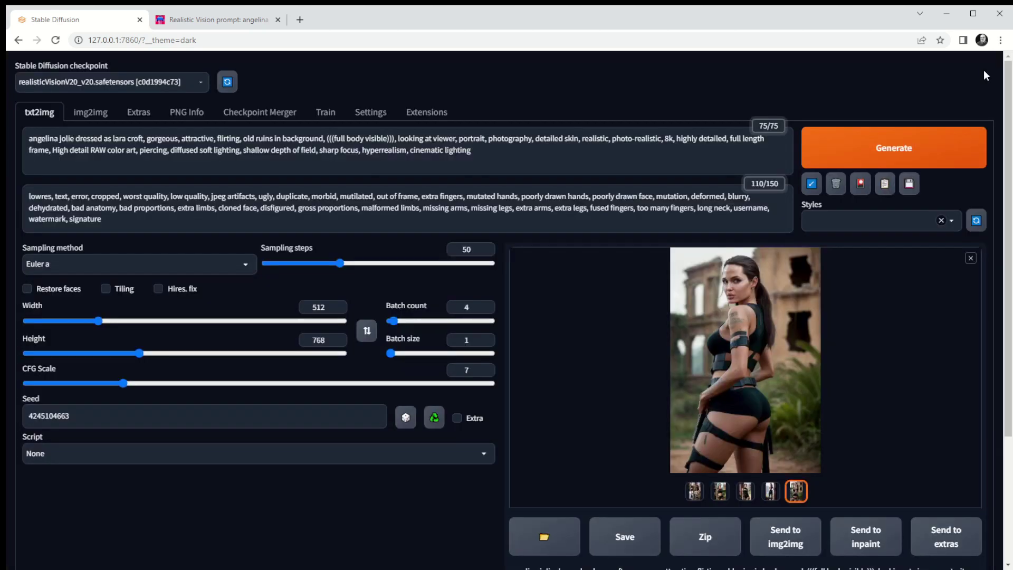
pyautogui.click(769, 493)
pyautogui.click(794, 492)
pyautogui.click(757, 403)
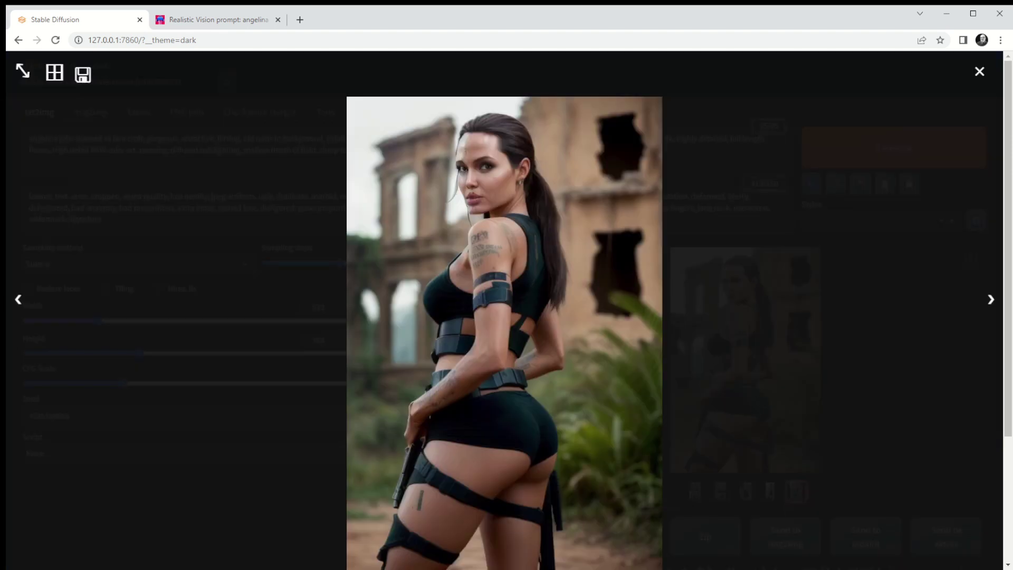
pyautogui.click(978, 72)
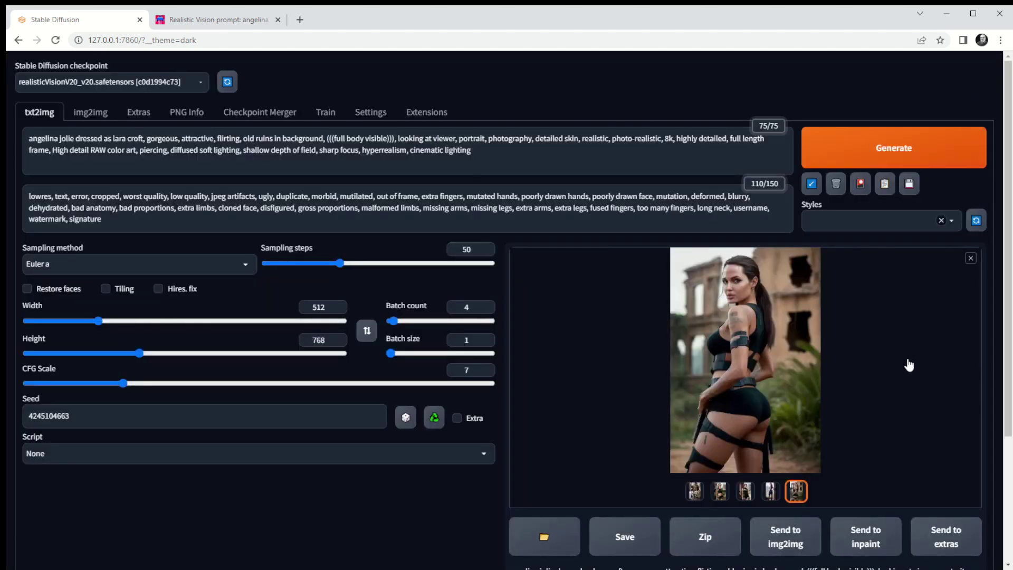
# Compare the seeds in the generation details of the third and fourth images and highlight the fourth image's seed.
pyautogui.scroll(-2, 858, 429)
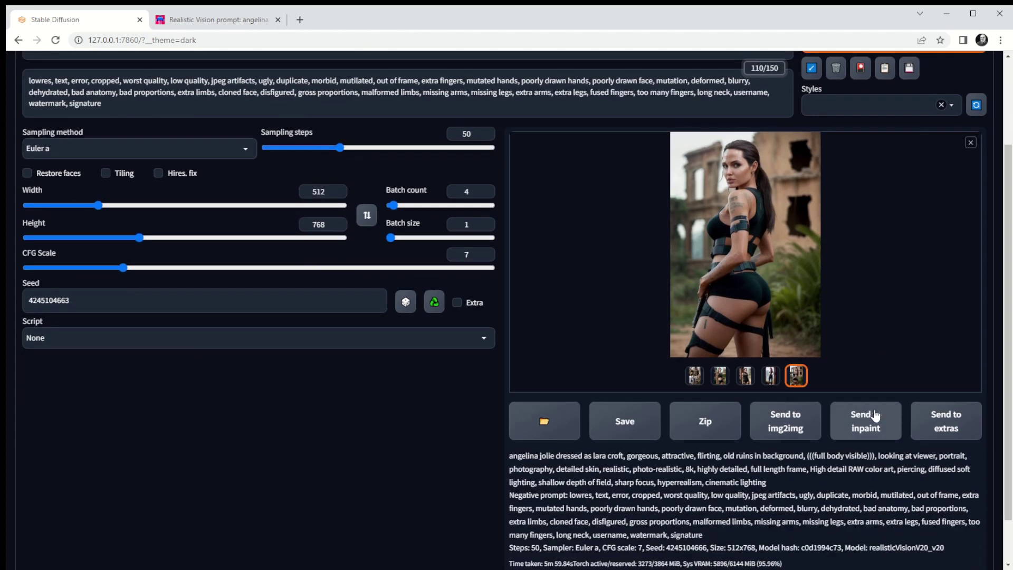
pyautogui.scroll(1, 875, 416)
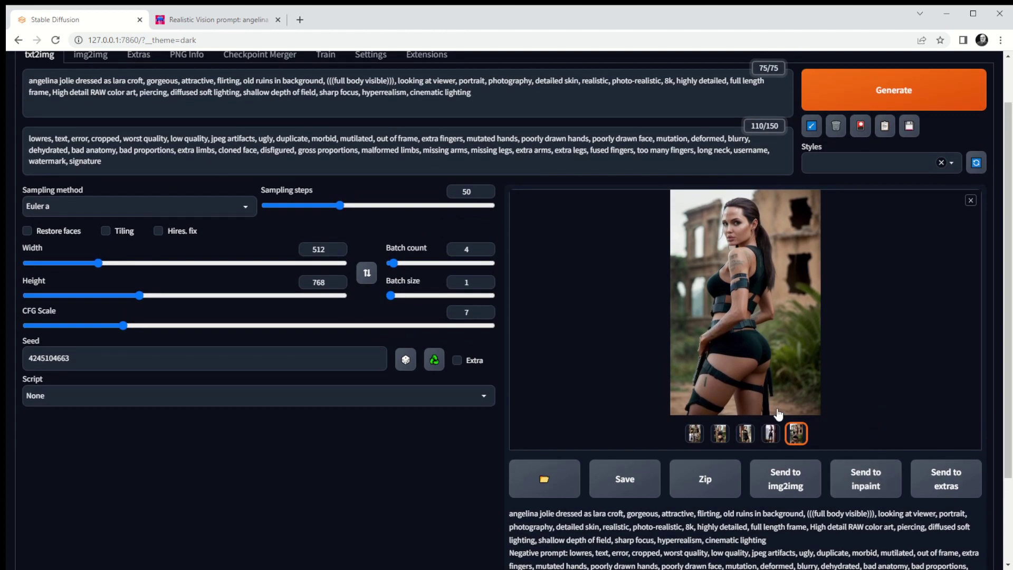
pyautogui.scroll(-2, 796, 449)
pyautogui.scroll(-1, 796, 449)
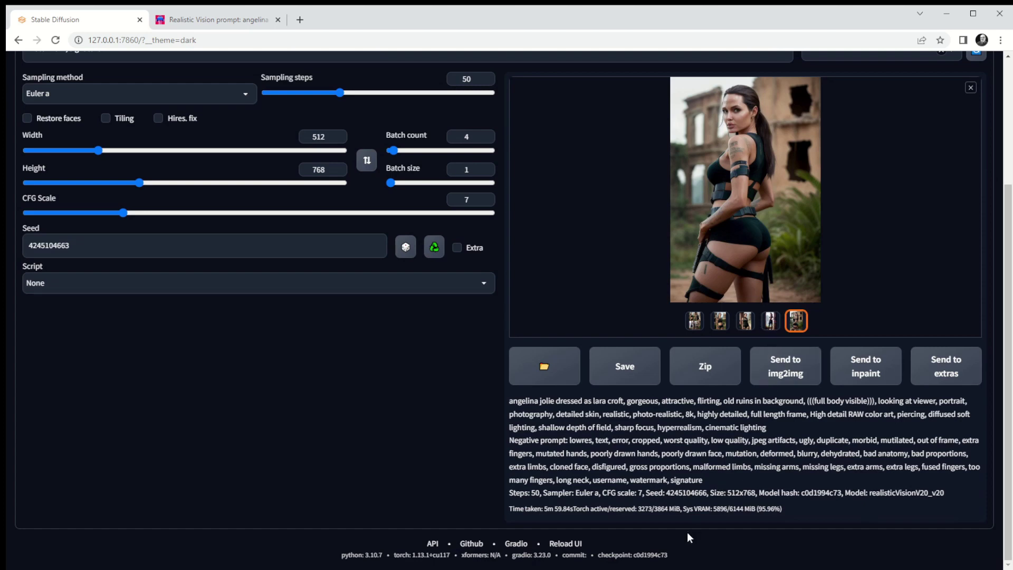
pyautogui.click(771, 325)
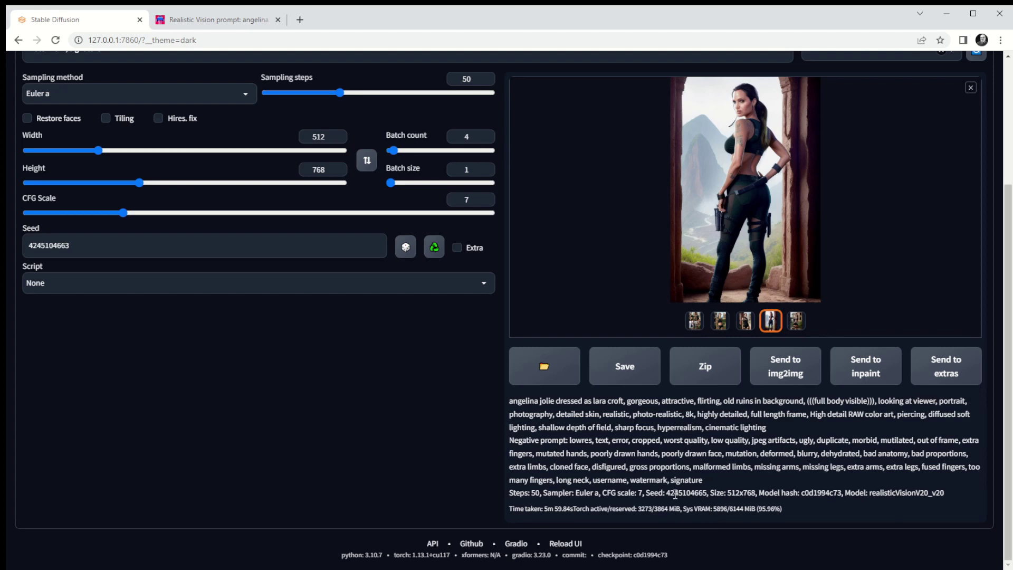
pyautogui.click(796, 322)
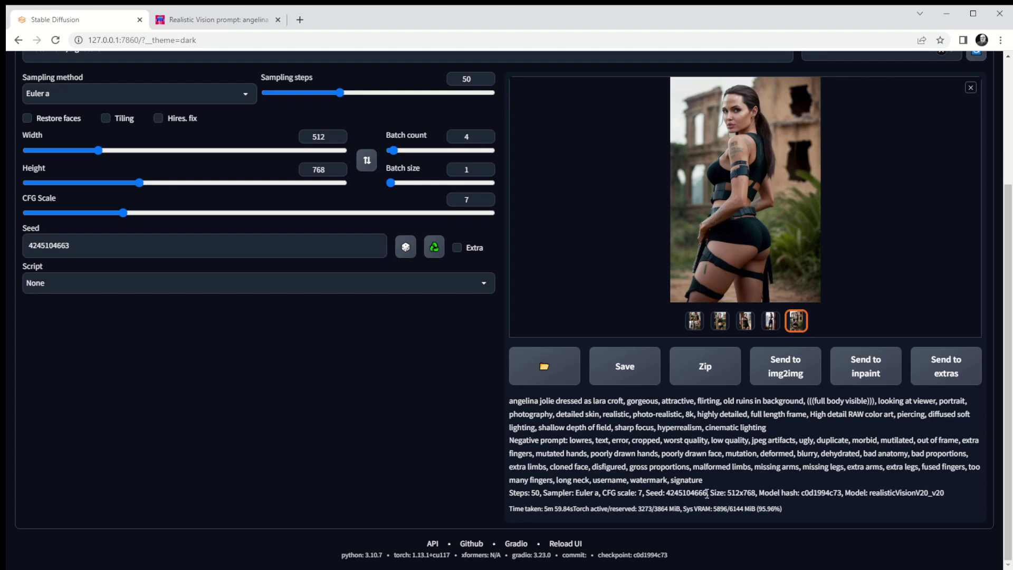
pyautogui.moveTo(707, 494); pyautogui.dragTo(669, 497)
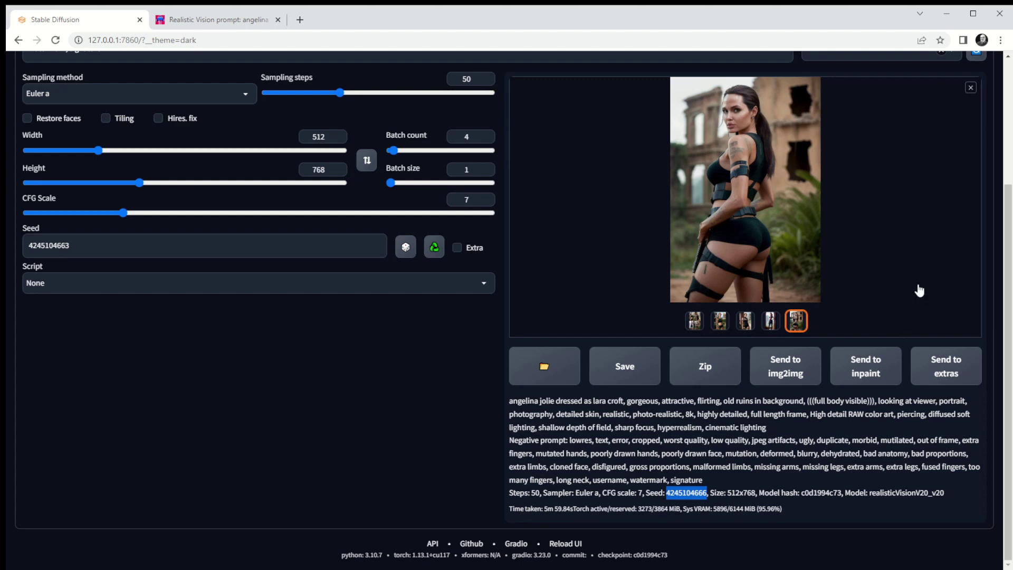
# Send the fourth generated image to img2img and check the prompts, size, sampling and seed settings there.
pyautogui.scroll(2, 919, 288)
pyautogui.scroll(1, 919, 289)
pyautogui.scroll(-1, 919, 289)
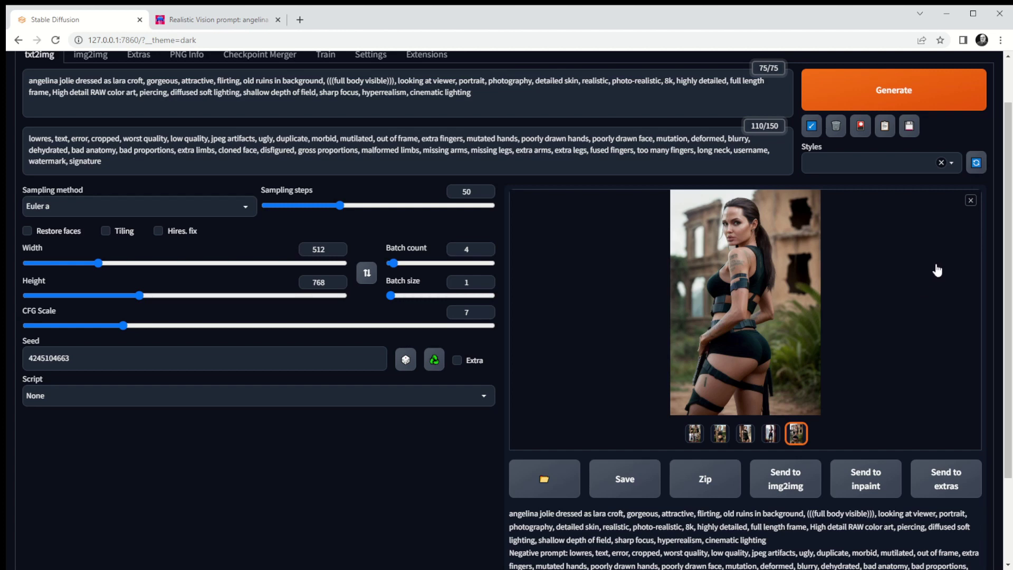
pyautogui.click(777, 493)
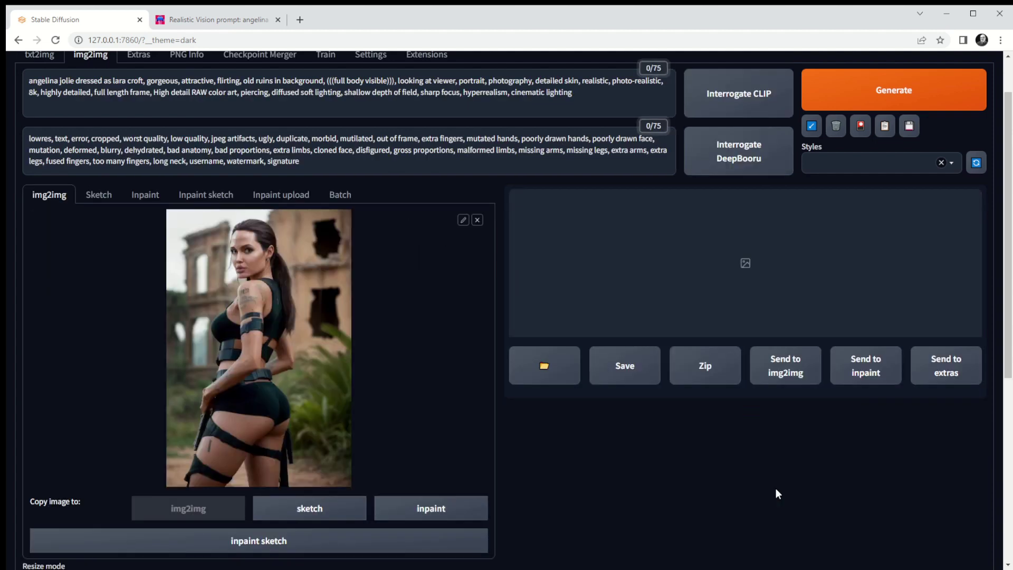
pyautogui.scroll(1, 380, 378)
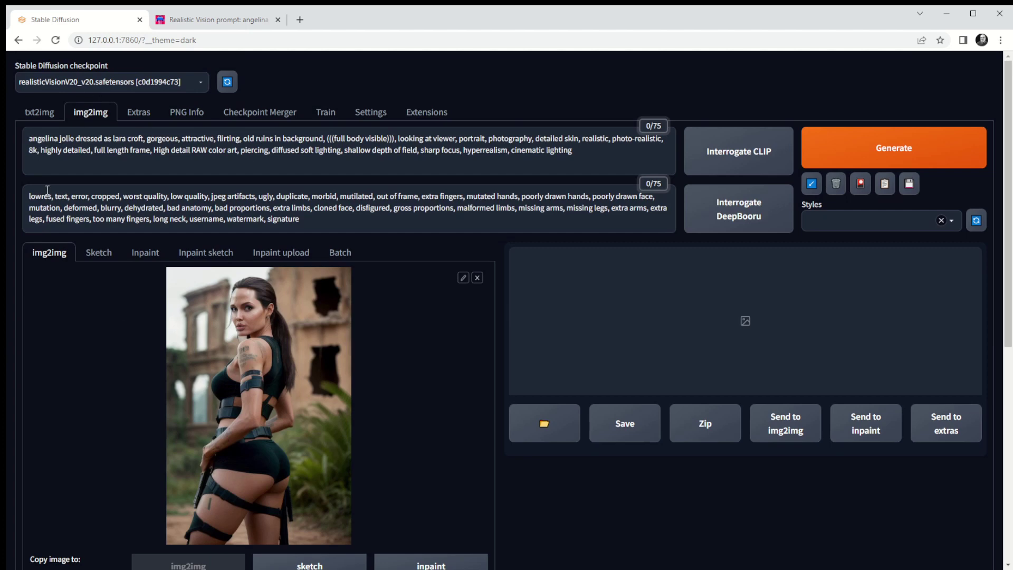
pyautogui.scroll(-3, 572, 431)
pyautogui.scroll(-4, 570, 428)
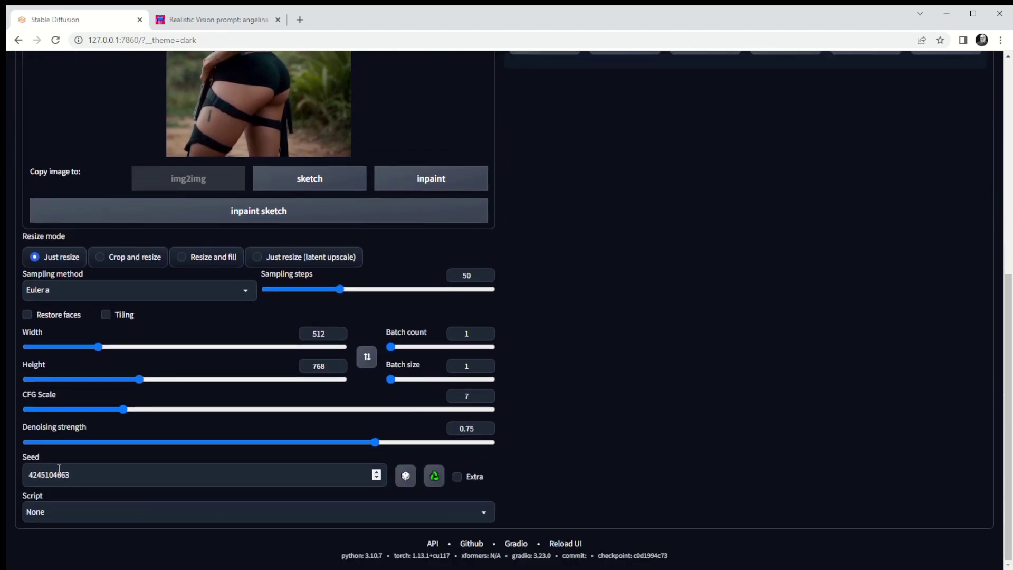
pyautogui.scroll(7, 96, 473)
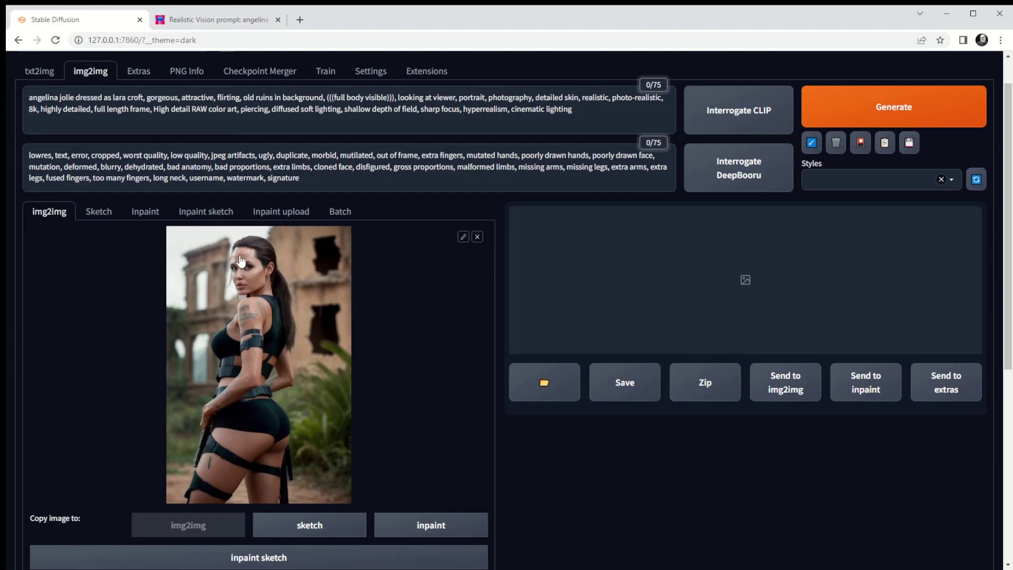
pyautogui.click(39, 71)
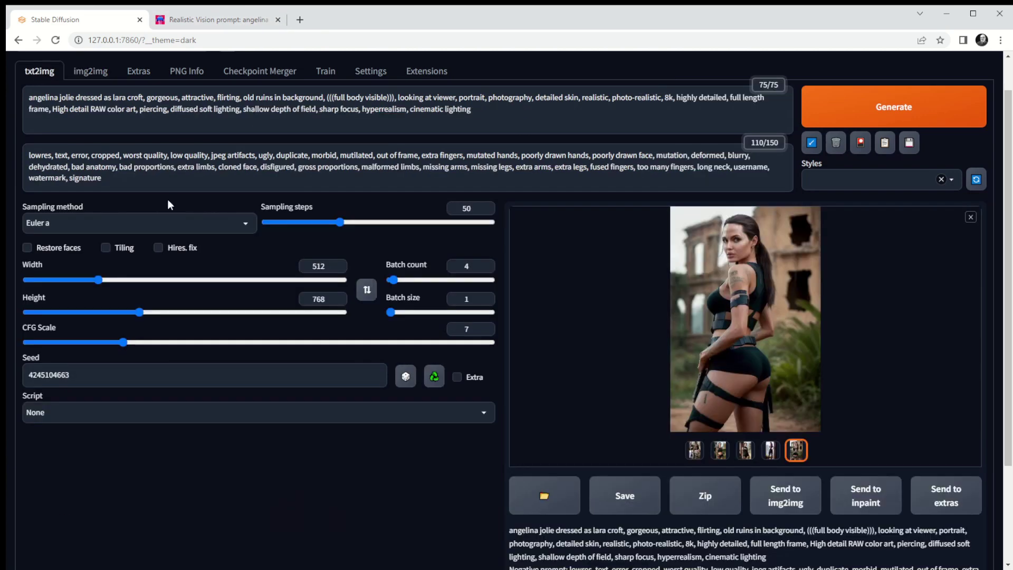
pyautogui.scroll(-3, 677, 494)
pyautogui.doubleClick(677, 494)
pyautogui.hotkey('ctrl', 'c')
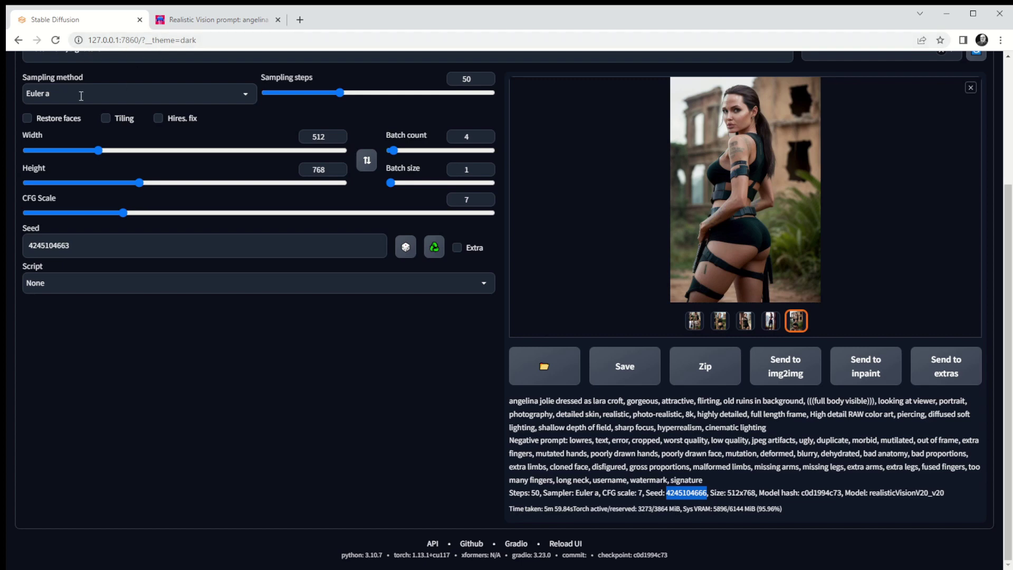
pyautogui.scroll(4, 112, 129)
pyautogui.click(91, 113)
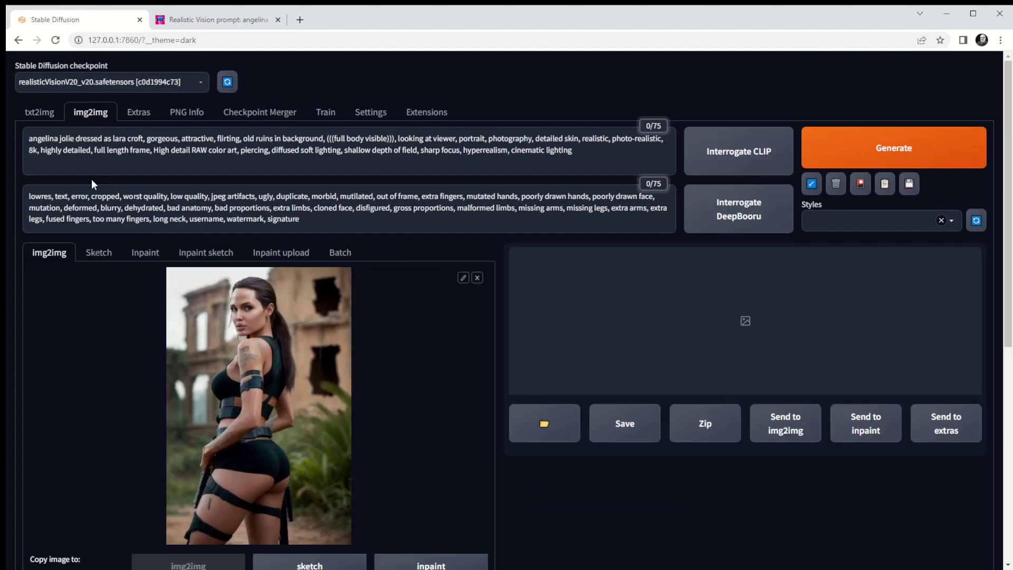
pyautogui.scroll(-7, 90, 178)
pyautogui.moveTo(72, 475); pyautogui.dragTo(27, 474)
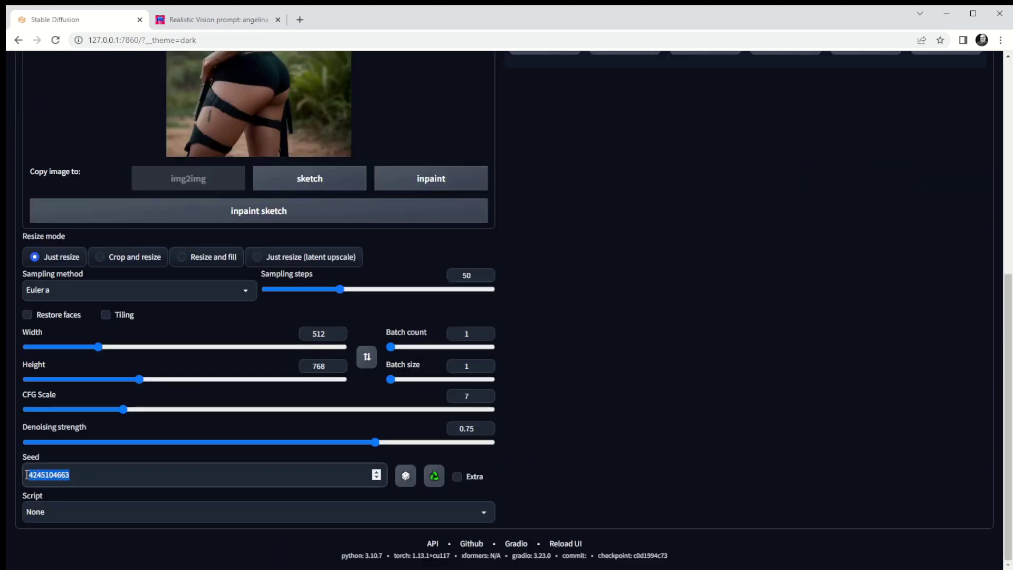
pyautogui.hotkey('ctrl', 'v')
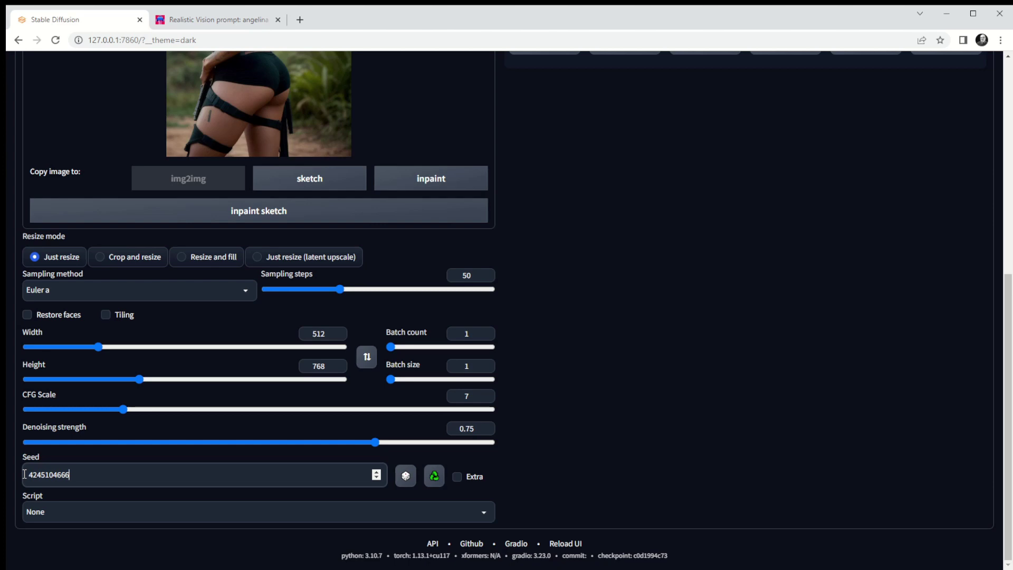
pyautogui.scroll(3, 54, 450)
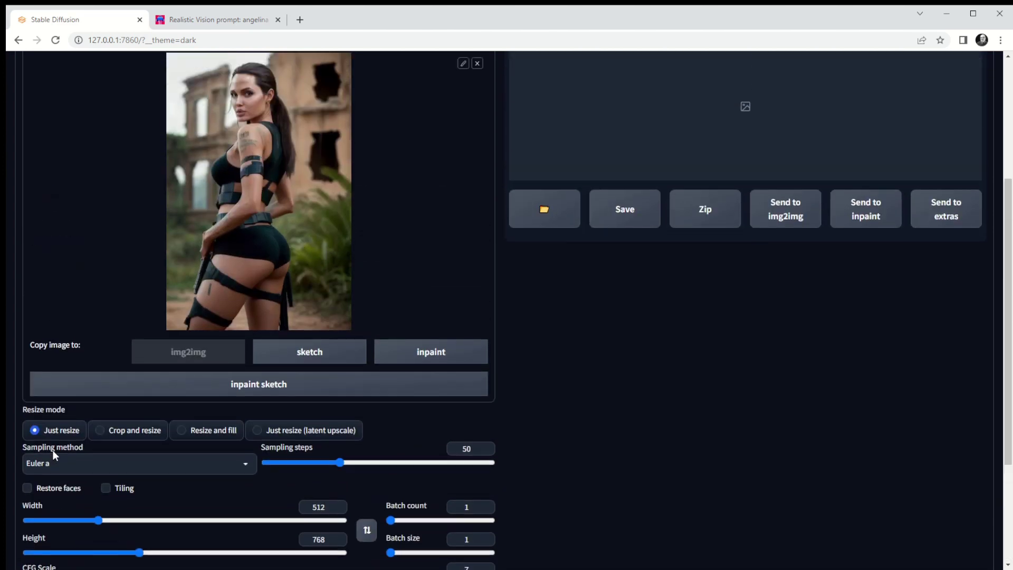
# Review the img2img source image, both prompts, and the sampling, size, CFG, denoising and seed settings.
pyautogui.scroll(1, 53, 450)
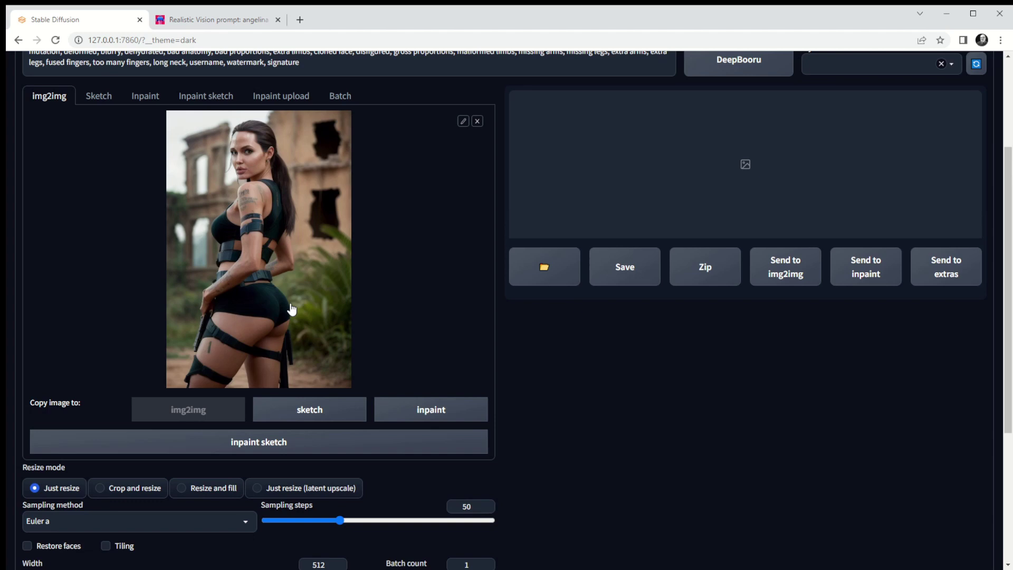
pyautogui.scroll(-4, 292, 309)
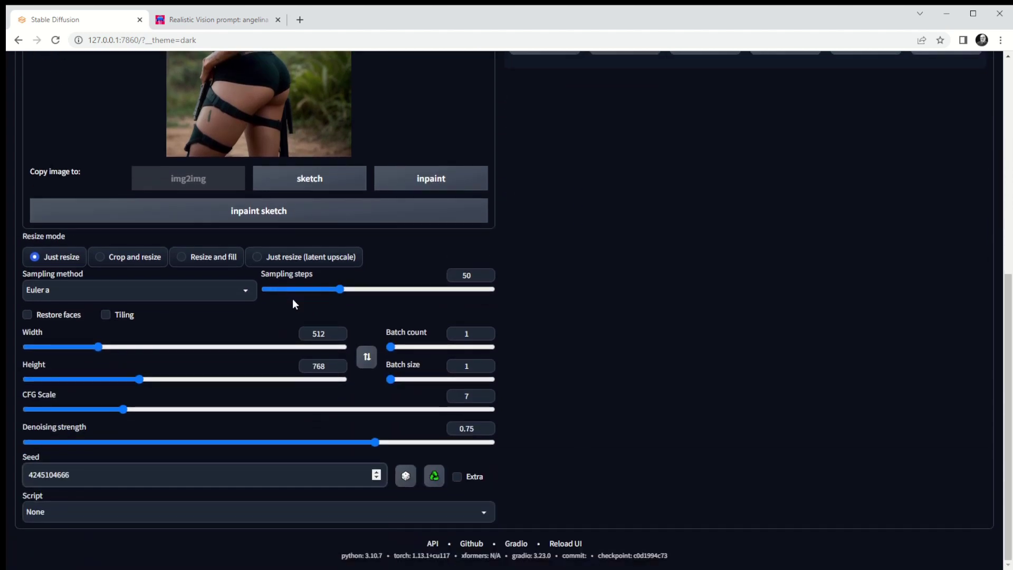
pyautogui.scroll(4, 292, 299)
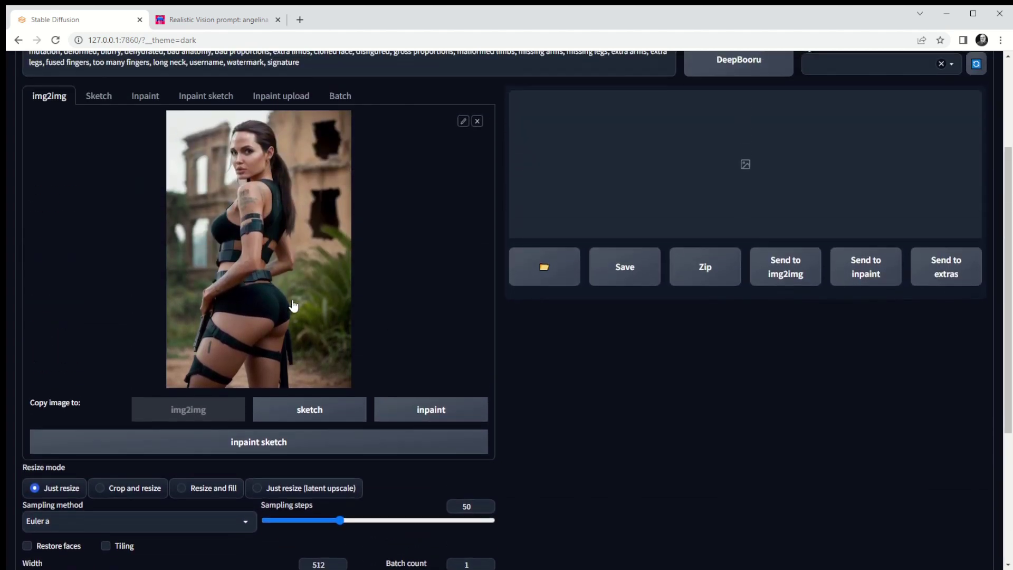
pyautogui.scroll(-1, 79, 153)
pyautogui.scroll(3, 79, 153)
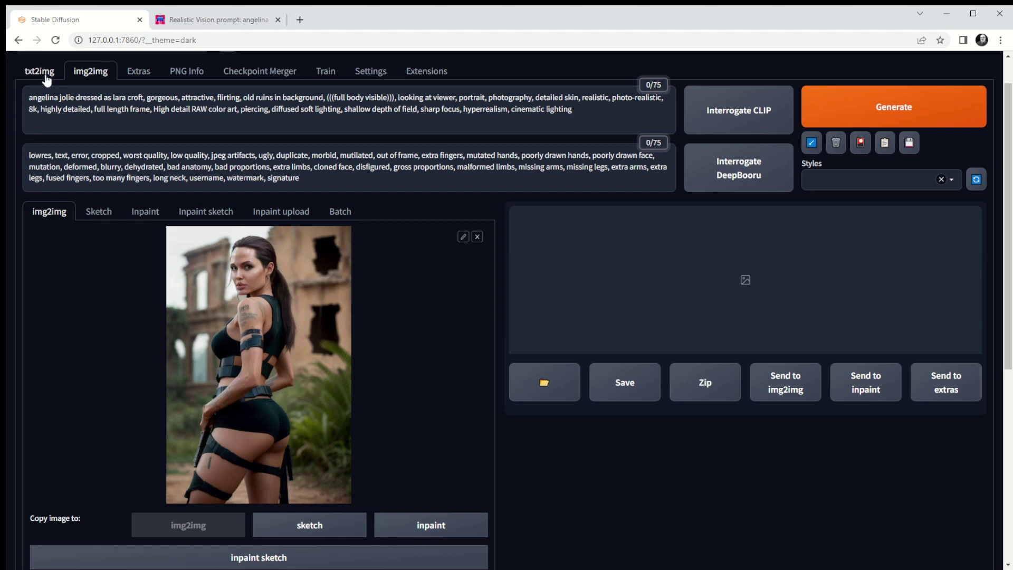
pyautogui.scroll(1, 95, 353)
pyautogui.scroll(-7, 95, 353)
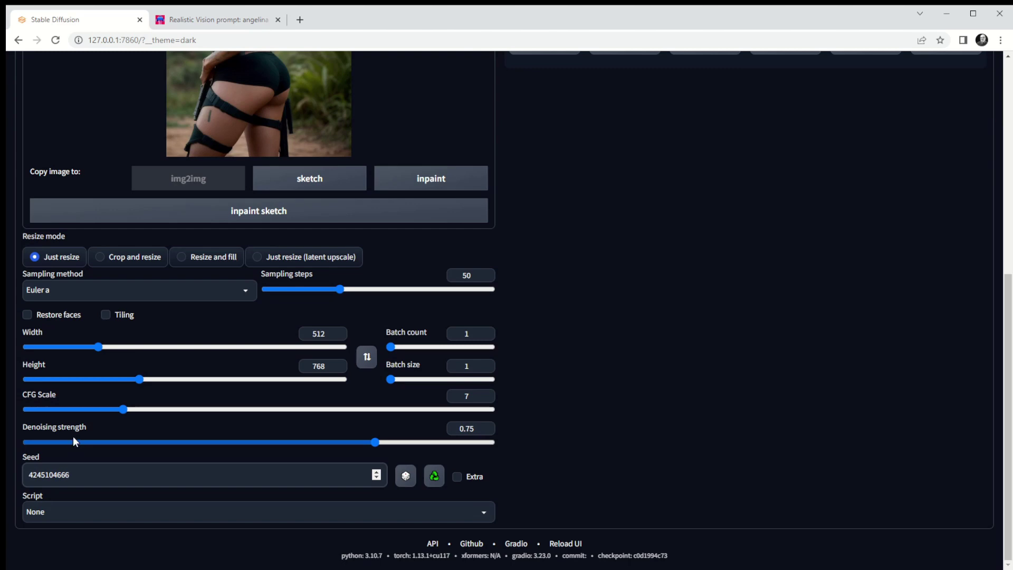
pyautogui.scroll(7, 73, 437)
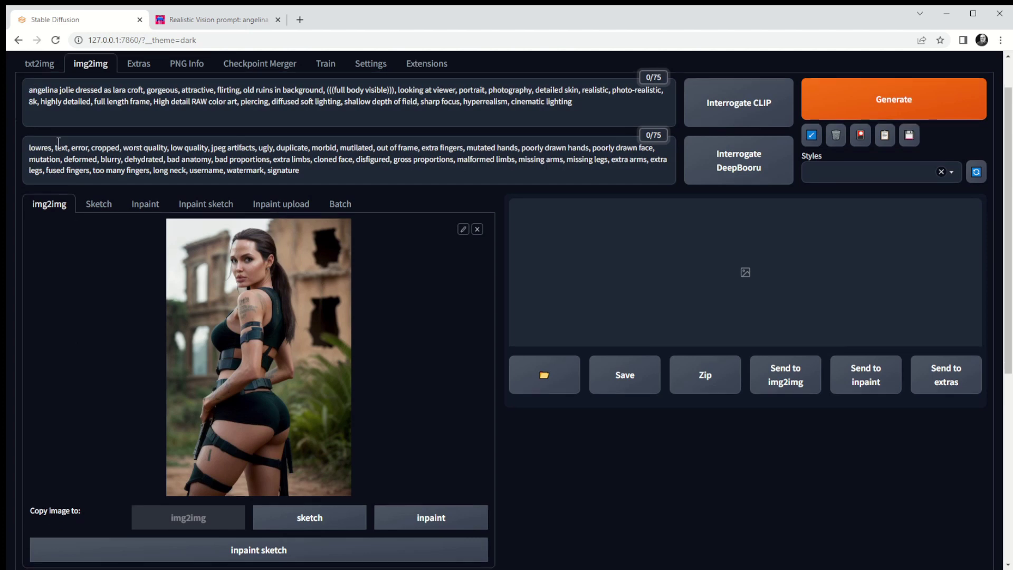
pyautogui.scroll(1, 105, 237)
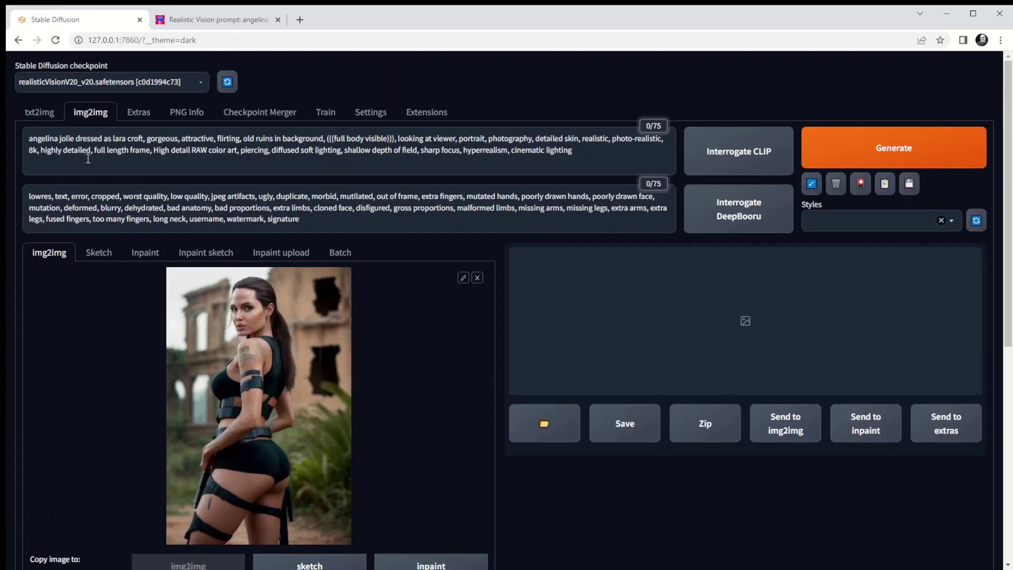
# Compare the txt2img prompts and generation settings with those in img2img, including denoising strength and the source image.
pyautogui.click(37, 112)
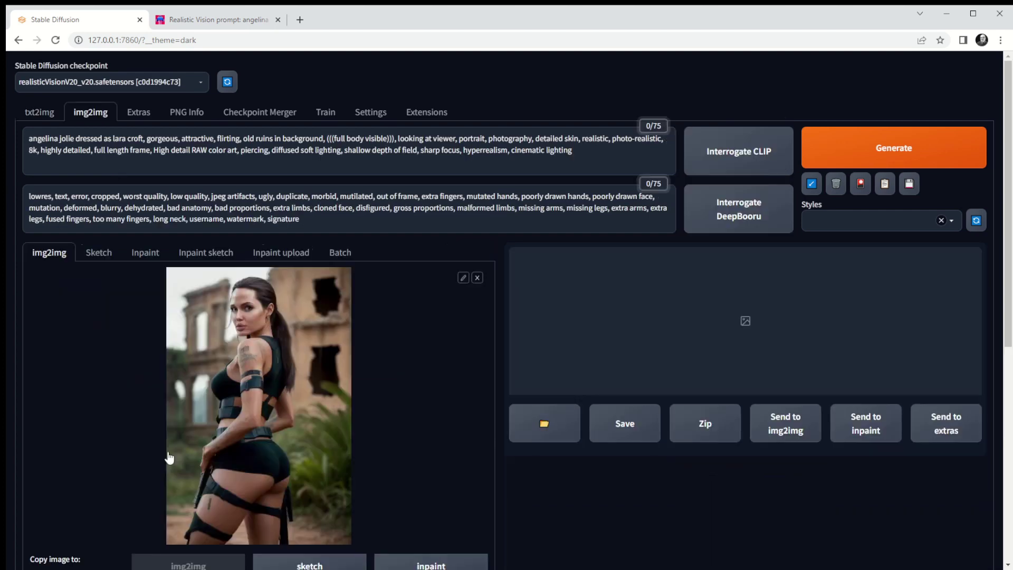
pyautogui.scroll(-7, 161, 442)
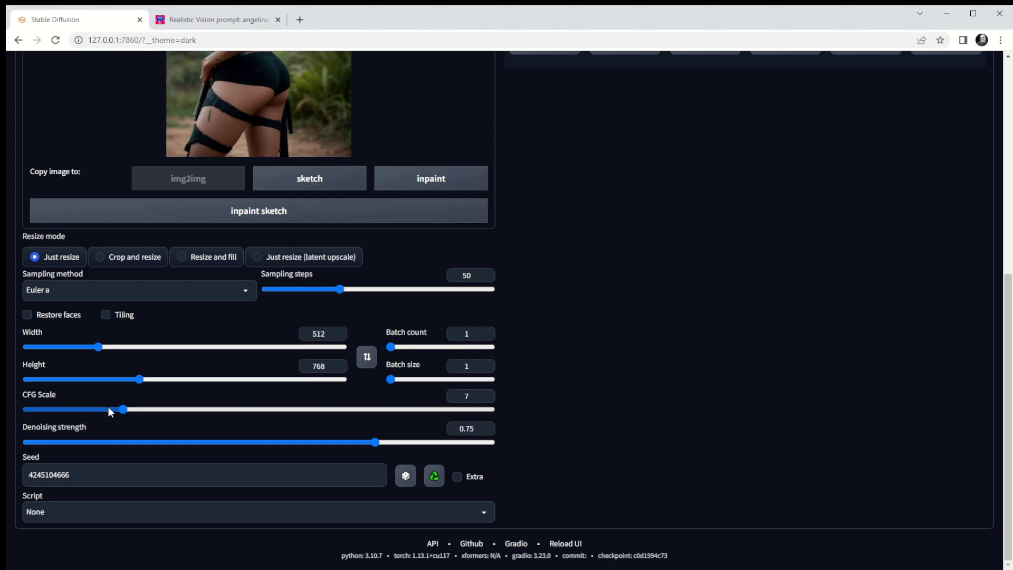
pyautogui.scroll(5, 103, 407)
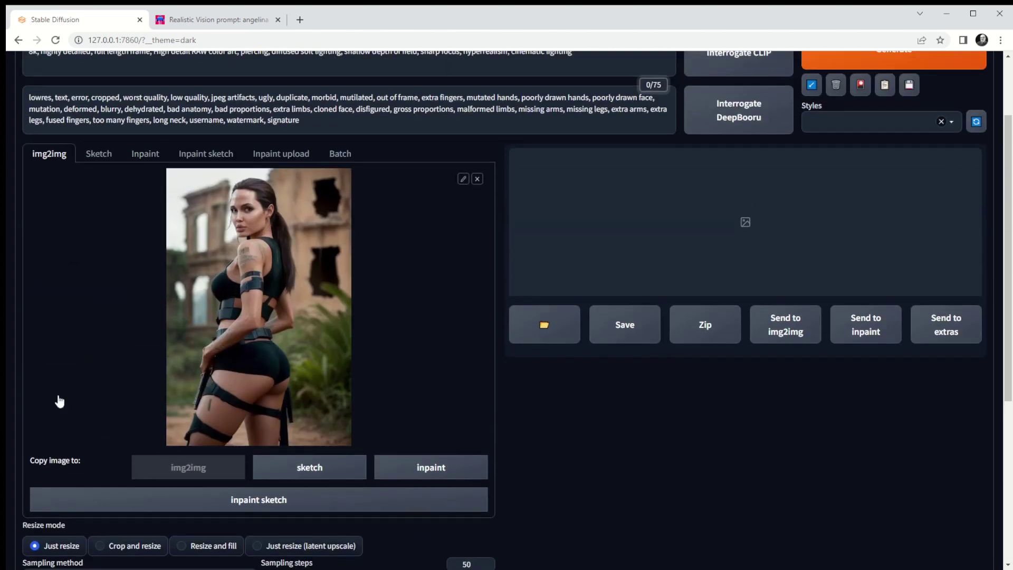
pyautogui.scroll(-4, 59, 401)
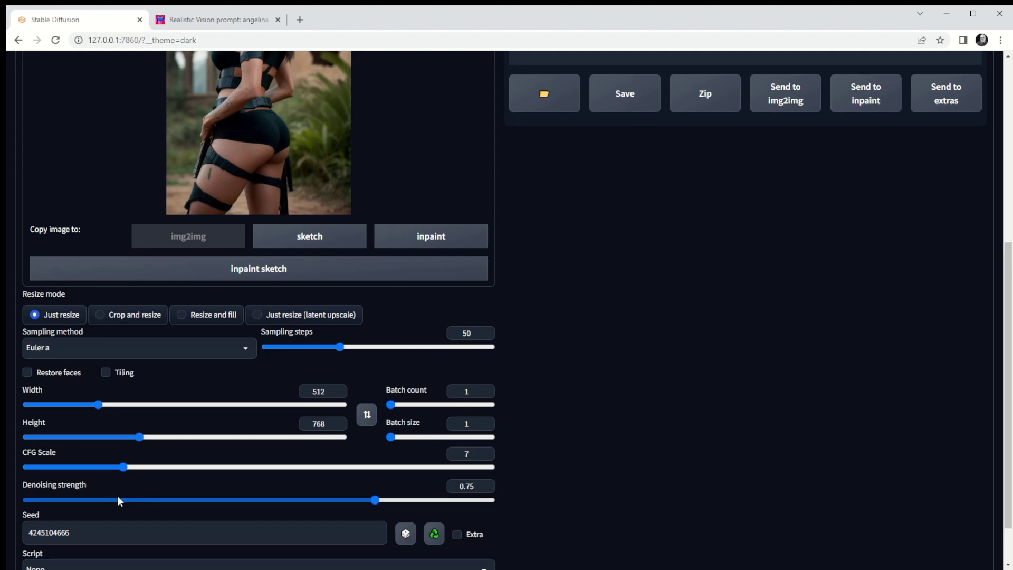
pyautogui.scroll(6, 300, 162)
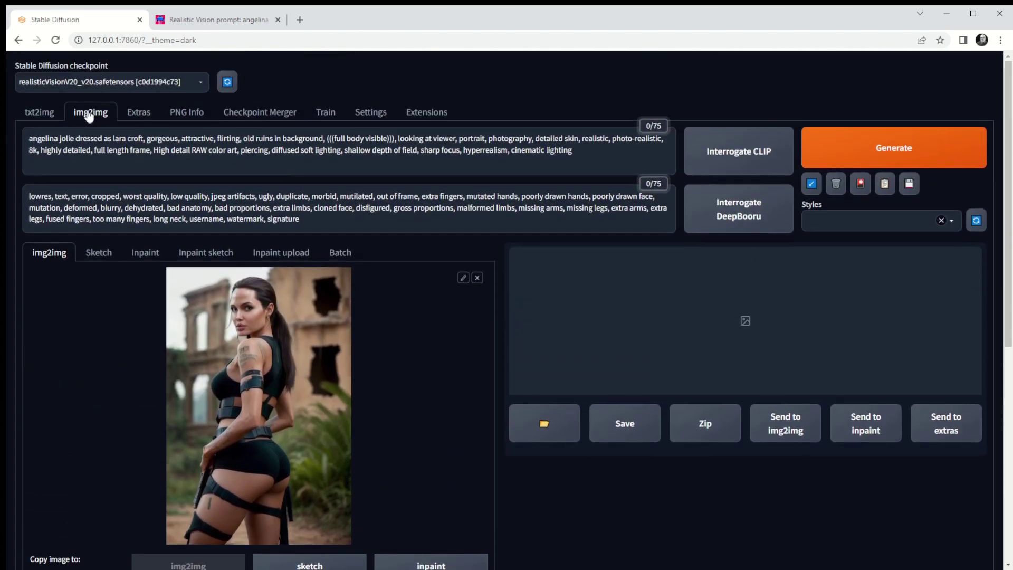
pyautogui.click(40, 112)
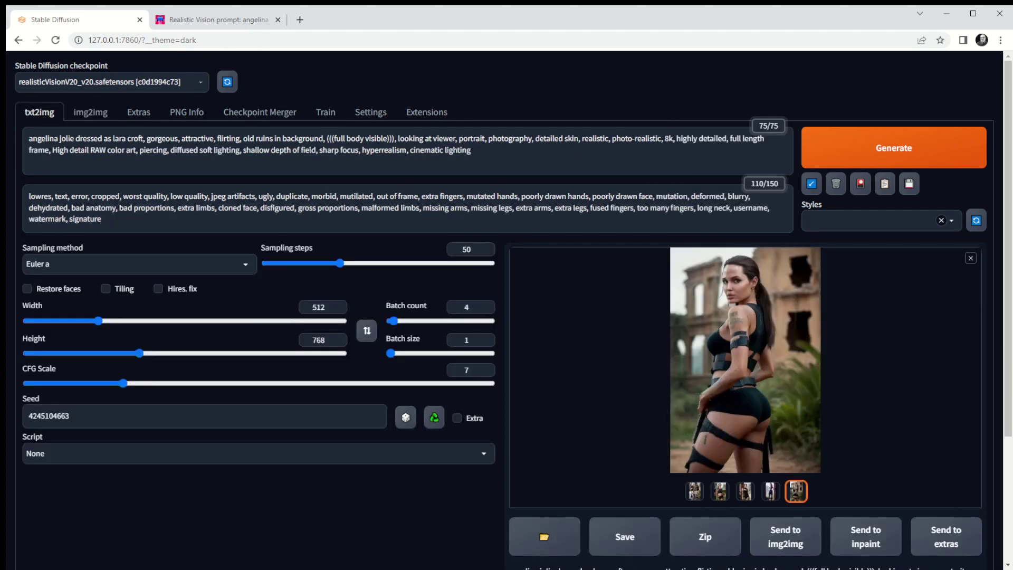
pyautogui.click(92, 113)
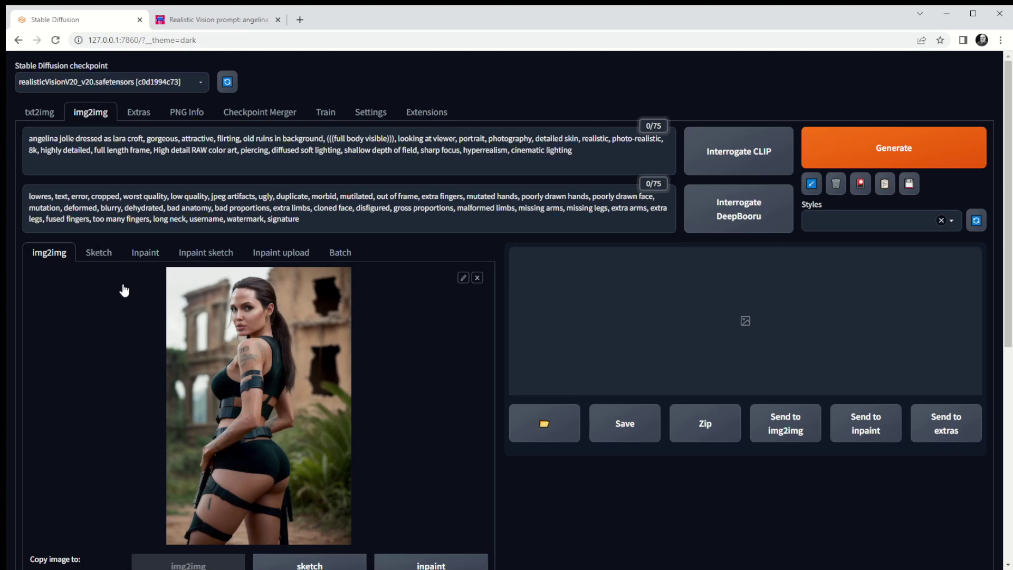
# Set the img2img batch count to 4 and generate the images from the source image.
pyautogui.scroll(-3, 270, 369)
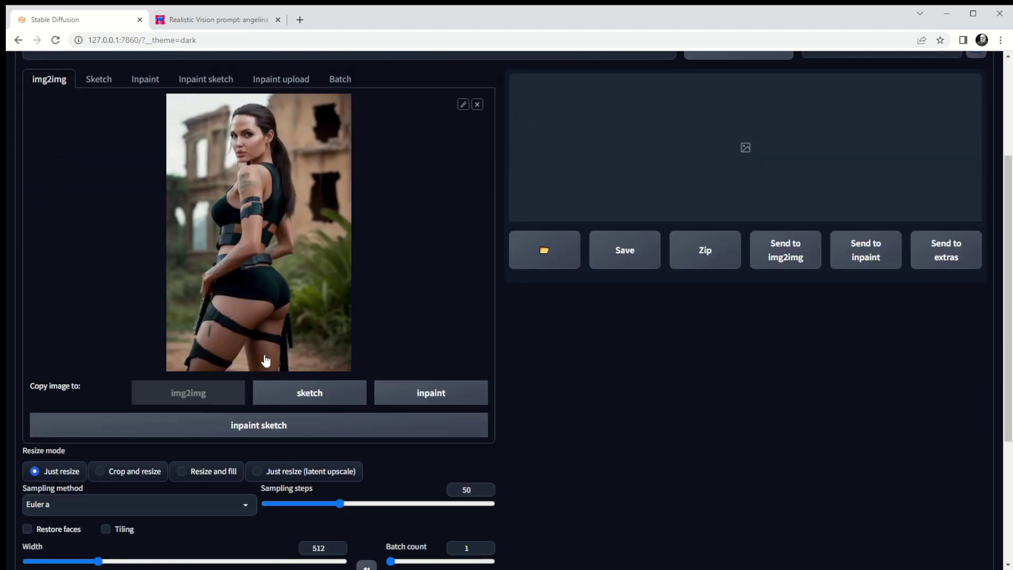
pyautogui.scroll(-4, 262, 318)
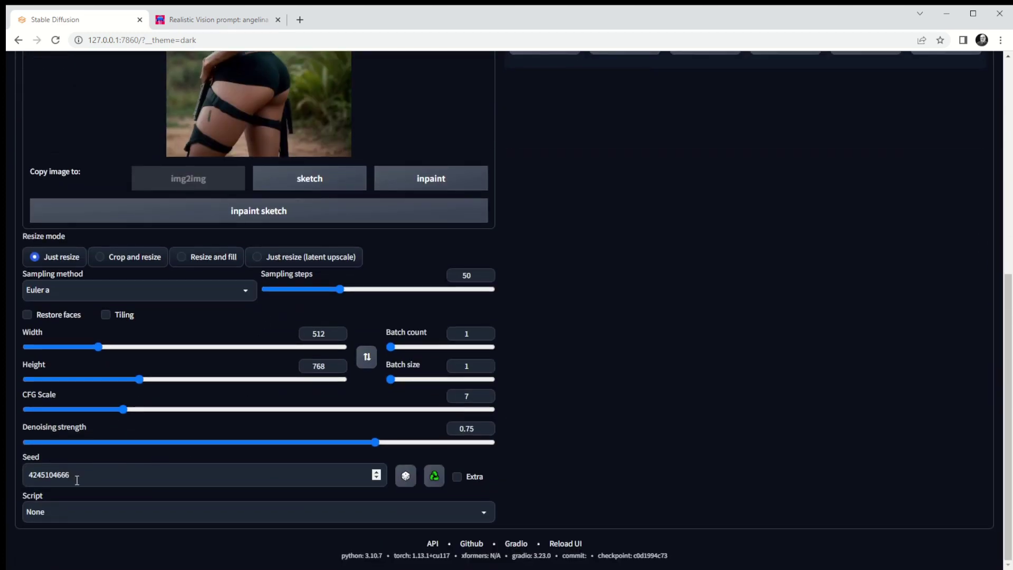
pyautogui.click(487, 332)
pyautogui.click(486, 332)
pyautogui.click(486, 331)
pyautogui.scroll(6, 72, 477)
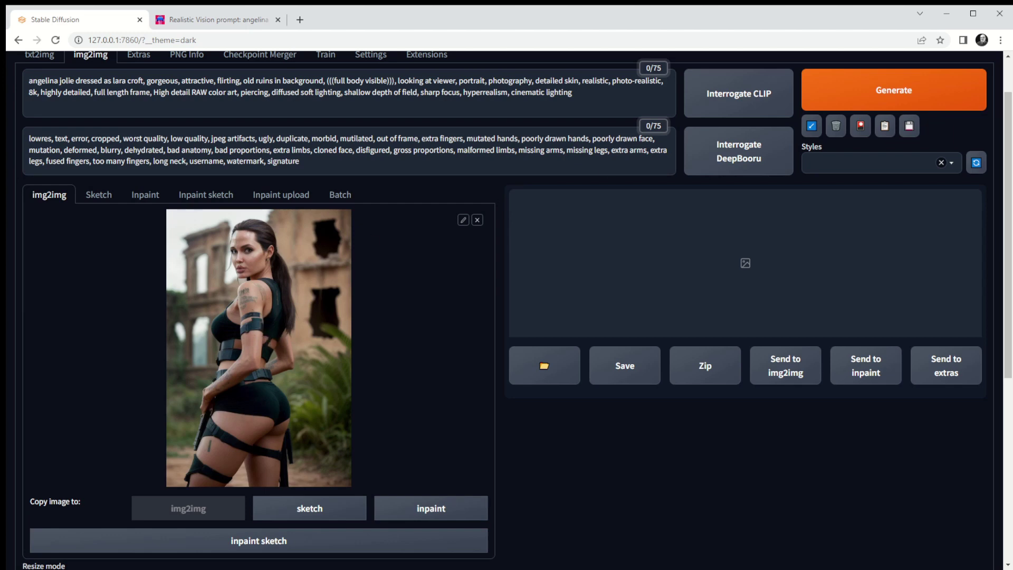
pyautogui.click(909, 102)
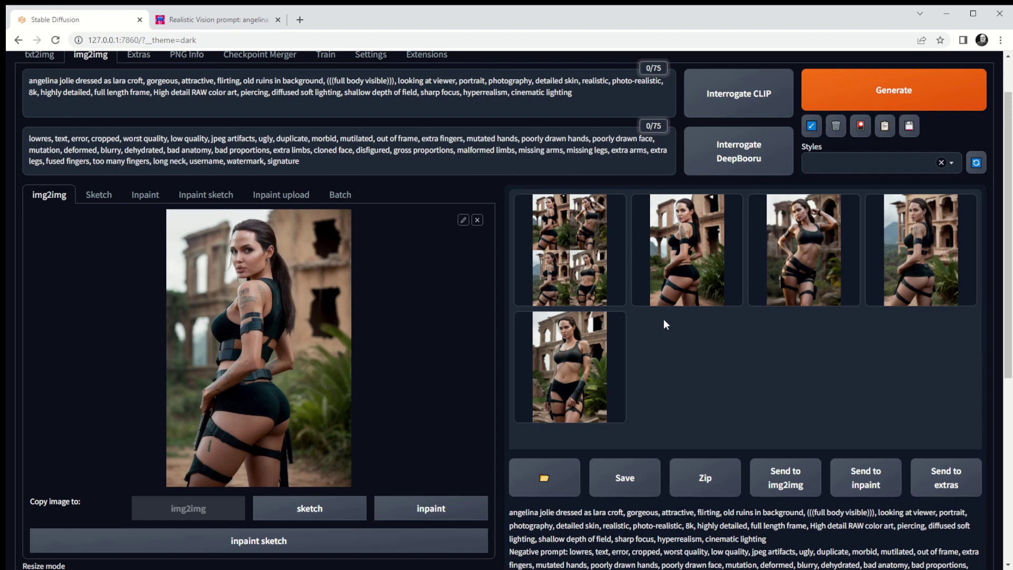
# Examine the img2img result grid and each of its four images enlarged, then close the enlarged view.
pyautogui.click(578, 259)
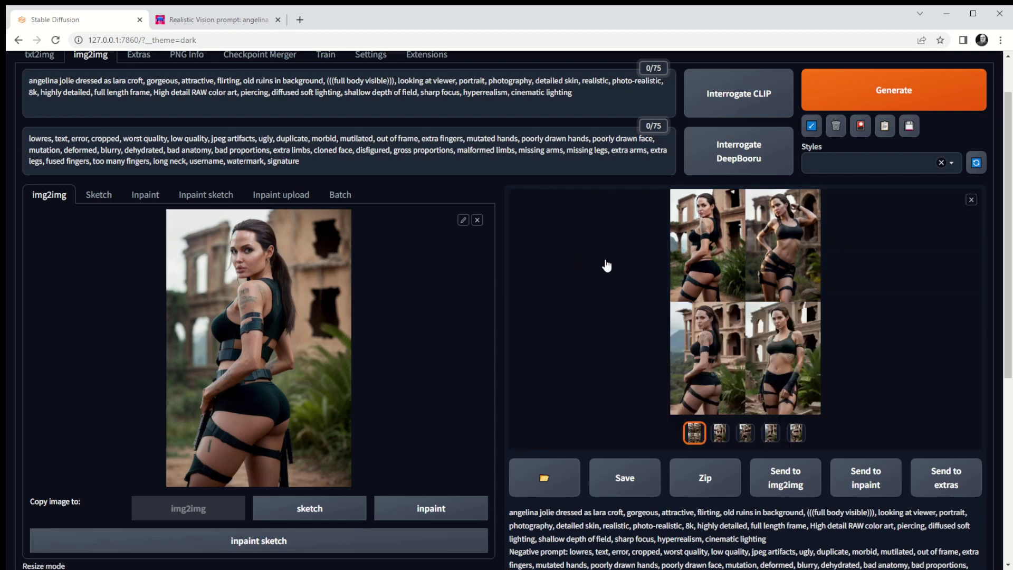
pyautogui.click(728, 305)
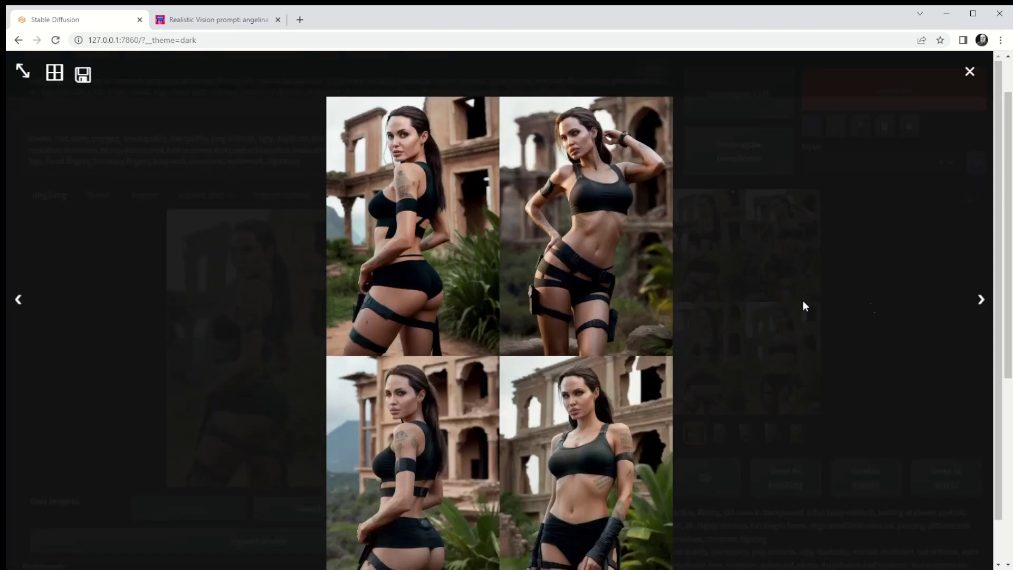
pyautogui.click(979, 301)
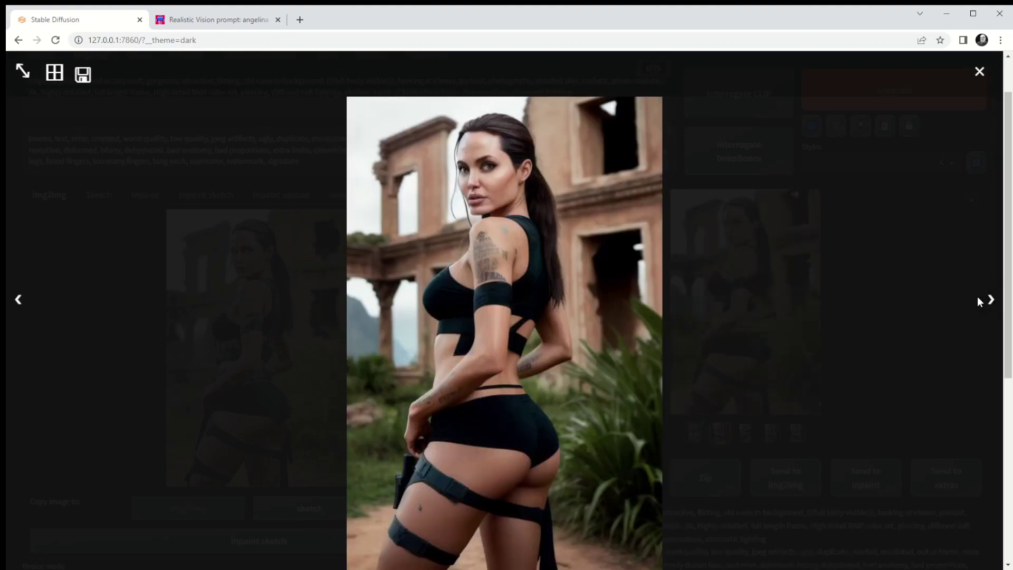
pyautogui.click(977, 297)
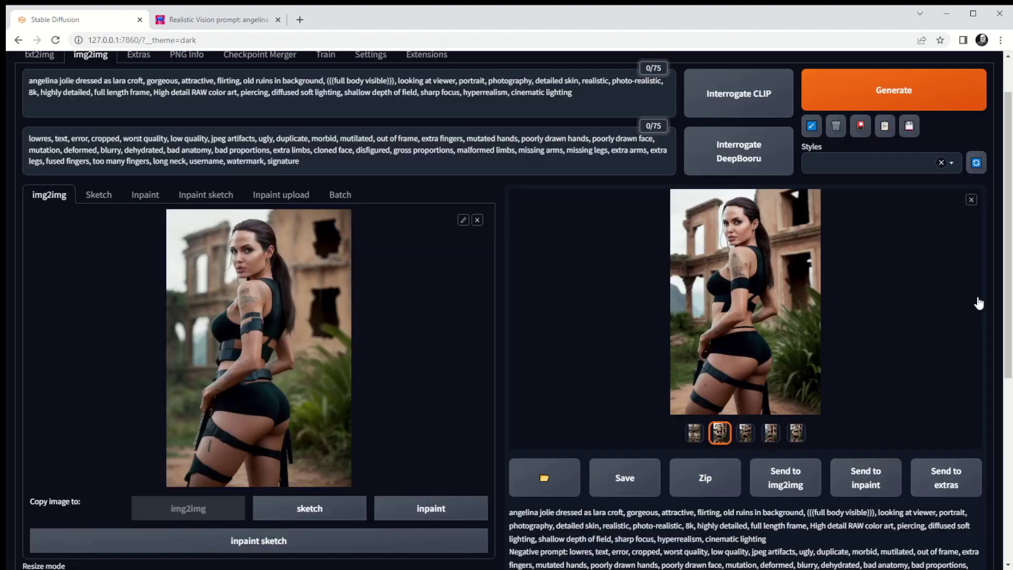
pyautogui.click(746, 373)
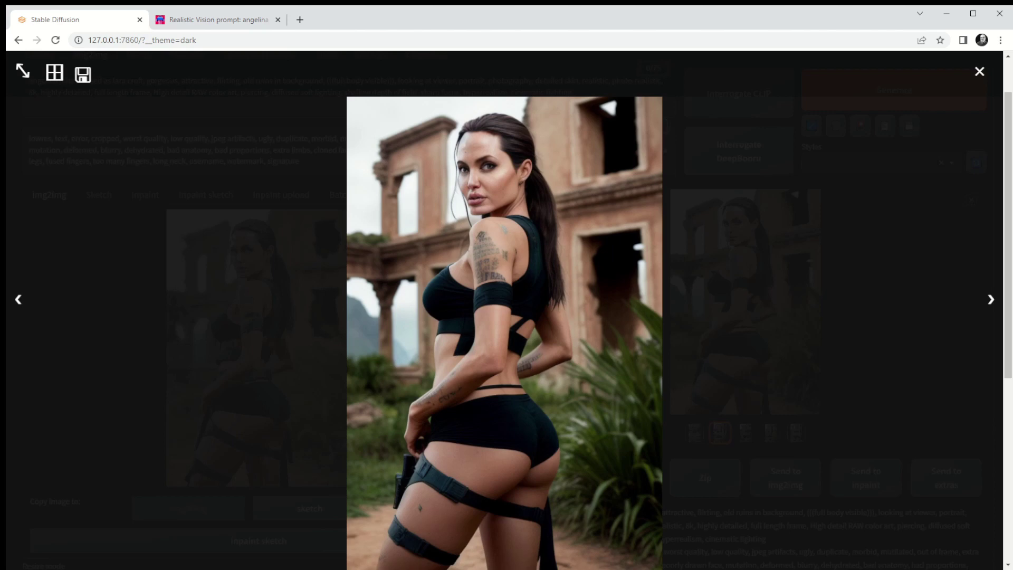
pyautogui.click(991, 306)
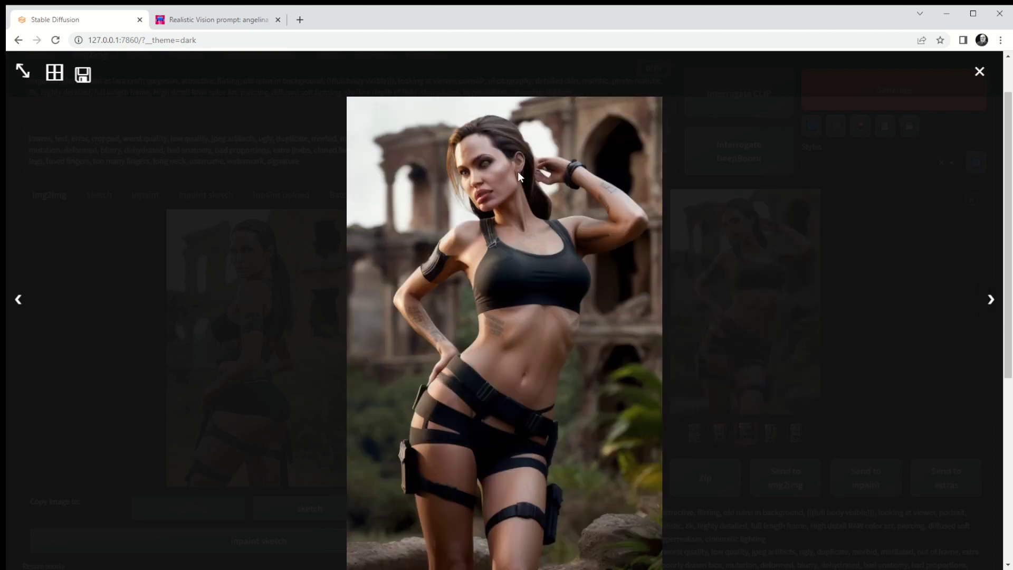
pyautogui.click(992, 301)
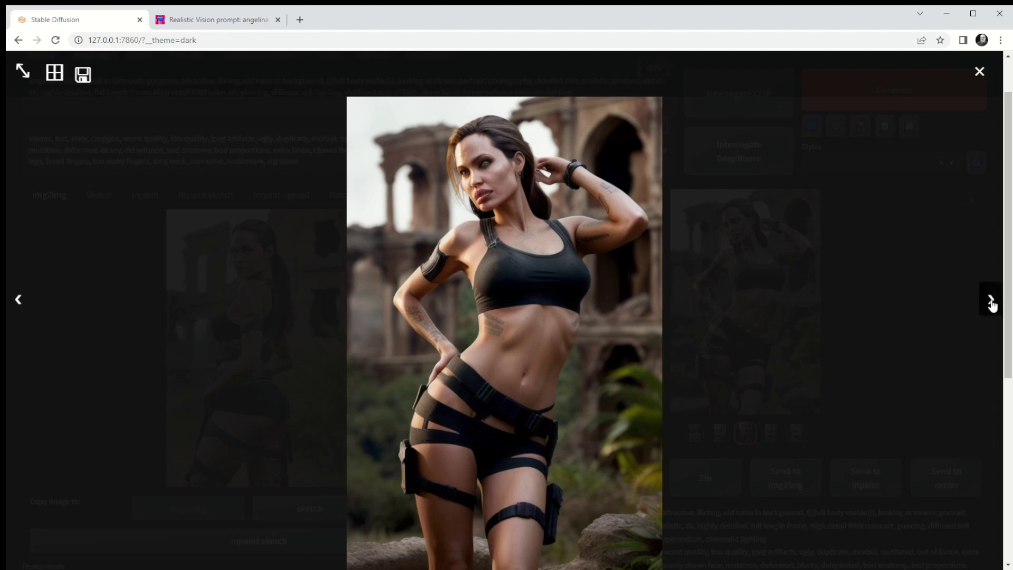
pyautogui.click(991, 302)
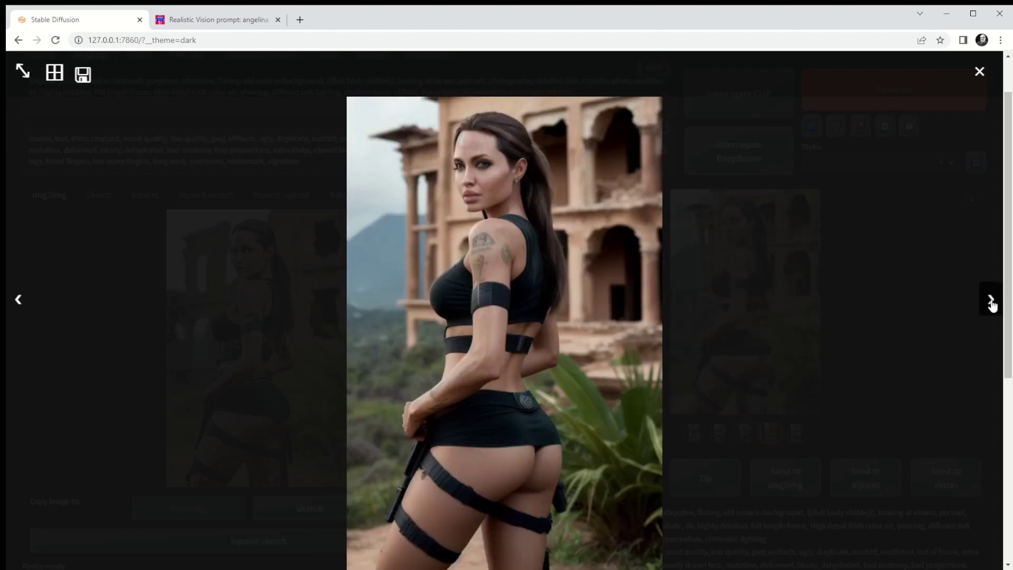
pyautogui.click(991, 302)
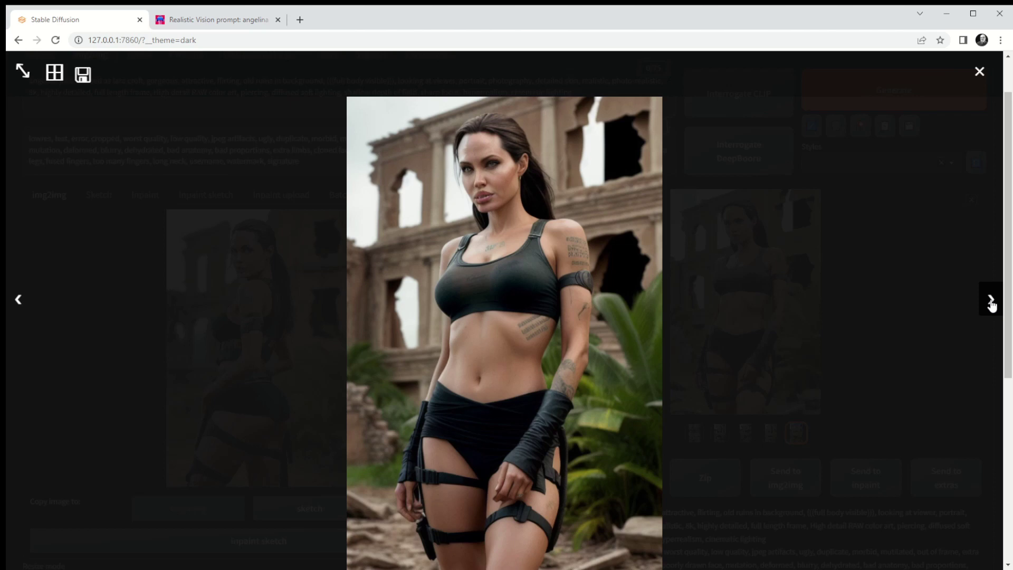
pyautogui.click(991, 302)
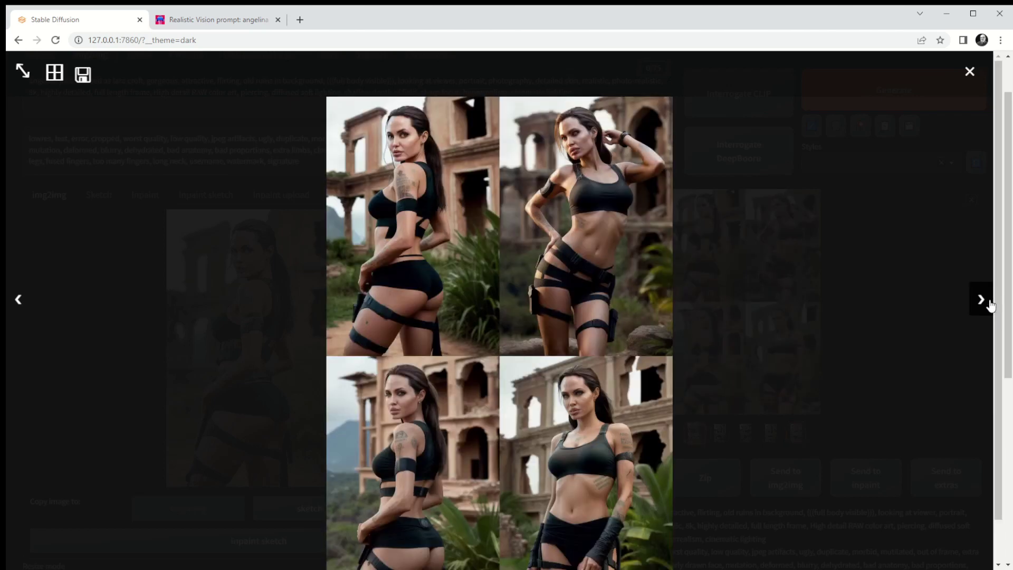
pyautogui.click(969, 81)
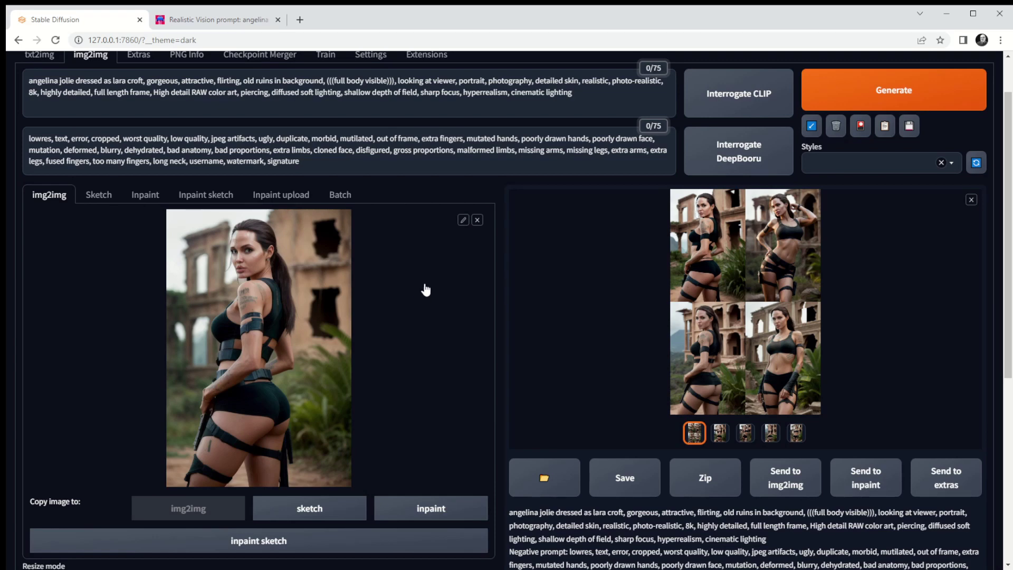
# Remove the source image from img2img, leaving the image upload area empty.
pyautogui.scroll(1, 426, 290)
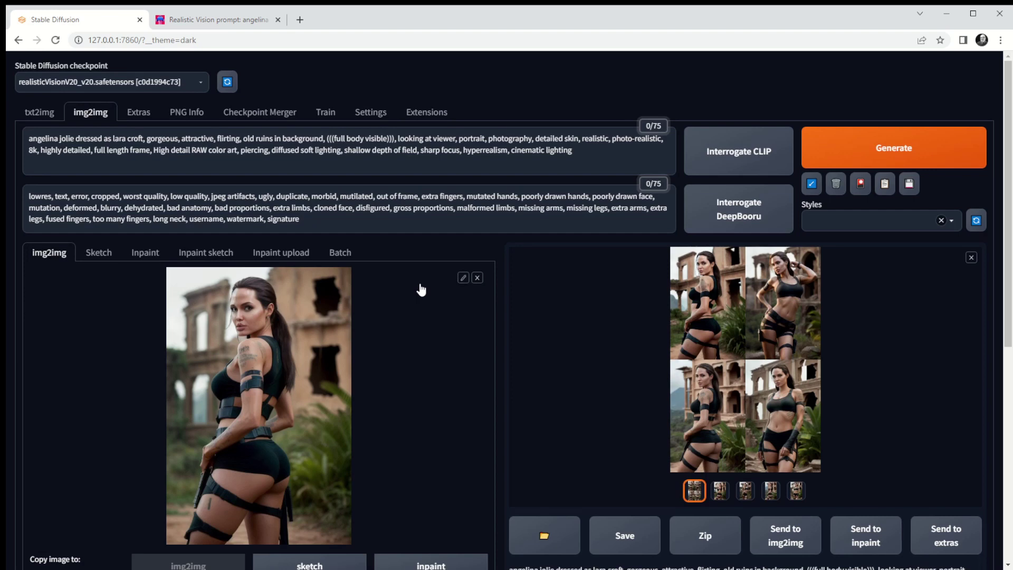
pyautogui.scroll(-1, 419, 288)
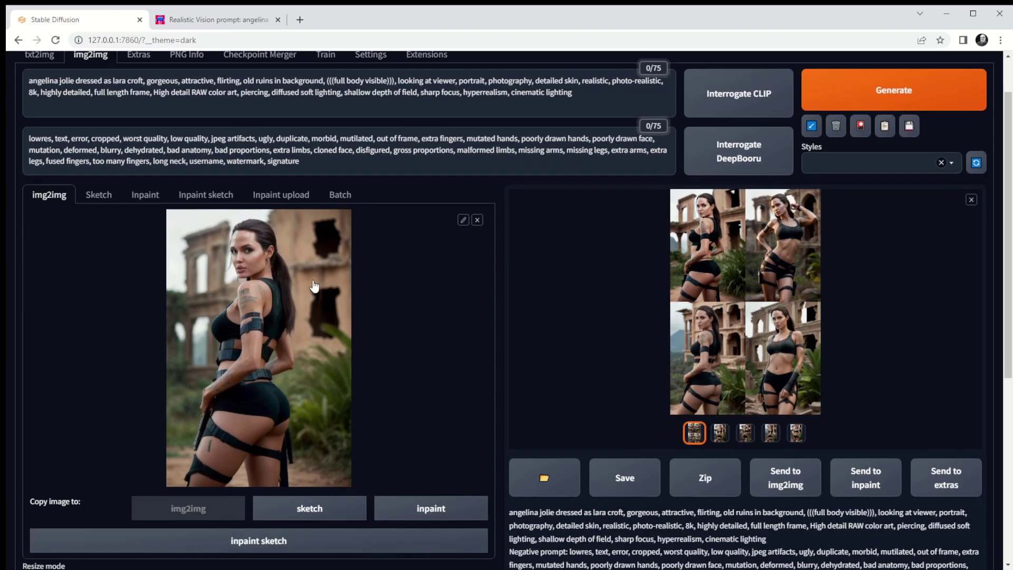
pyautogui.scroll(1, 314, 286)
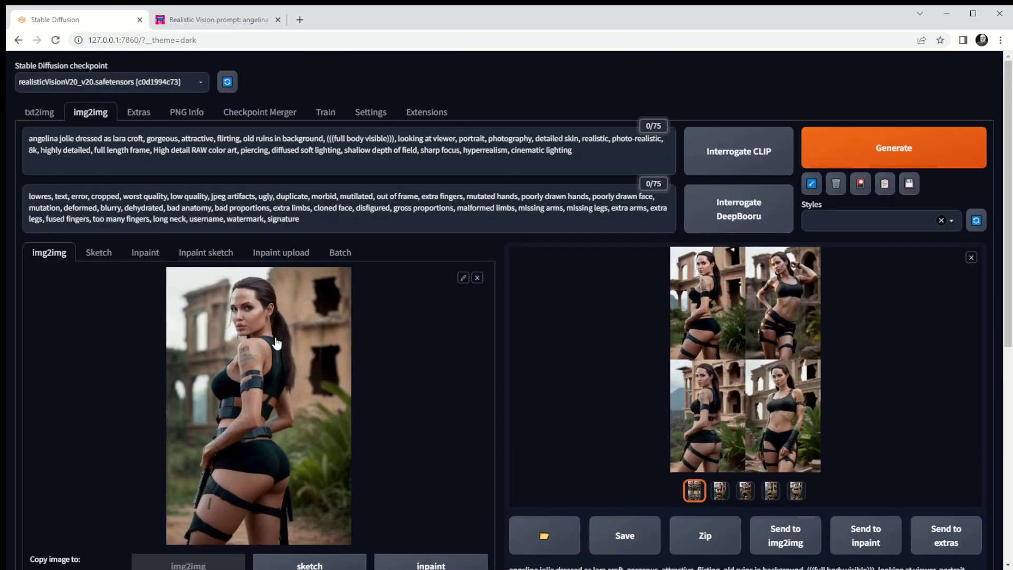
pyautogui.click(477, 279)
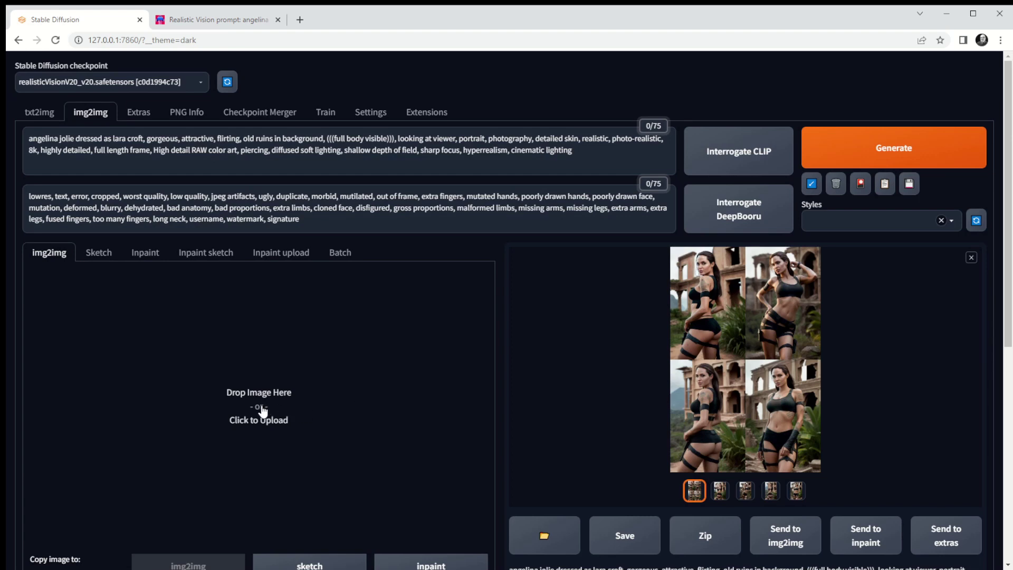
pyautogui.scroll(-2, 263, 411)
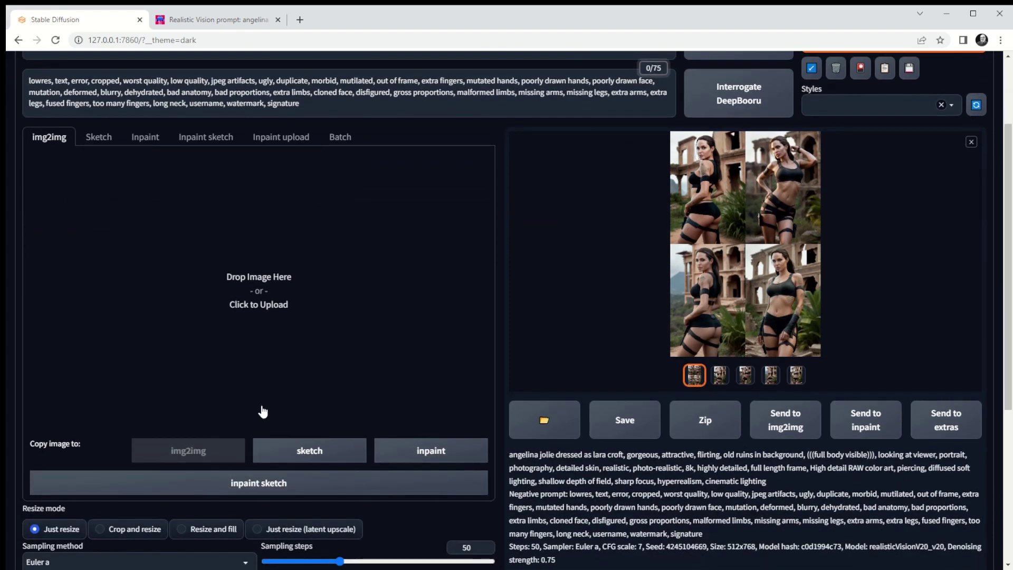
pyautogui.scroll(2, 260, 407)
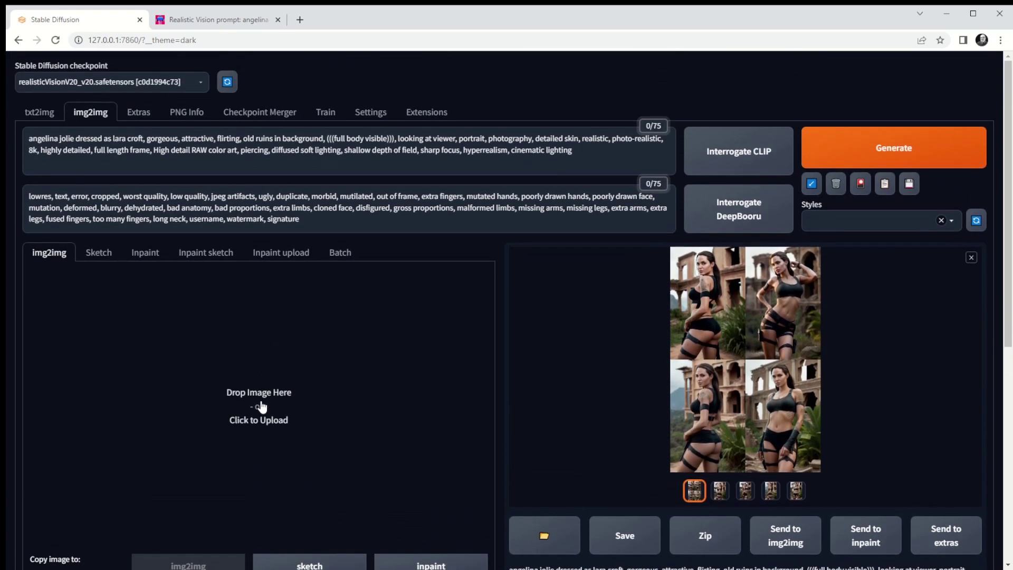
# Upload the portrait of the bearded man in a leather jacket as the img2img source and set the seed to random (-1).
pyautogui.click(261, 406)
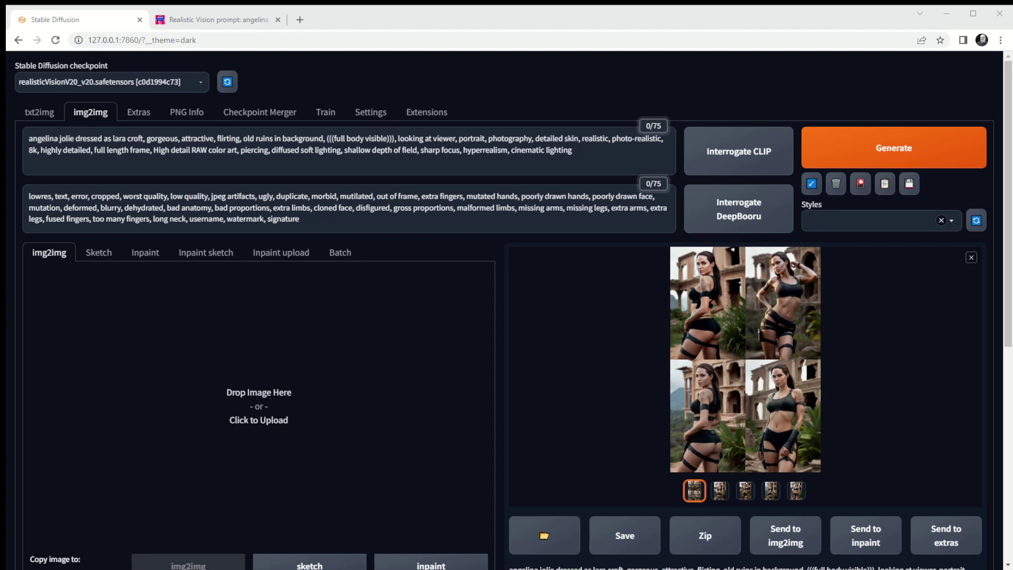
pyautogui.press('Return')
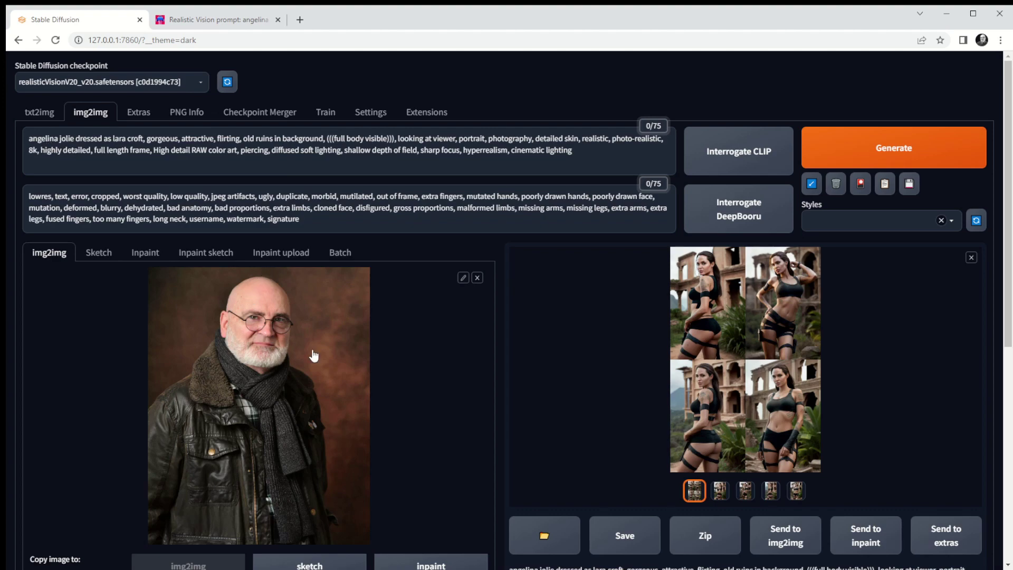
pyautogui.scroll(-7, 308, 353)
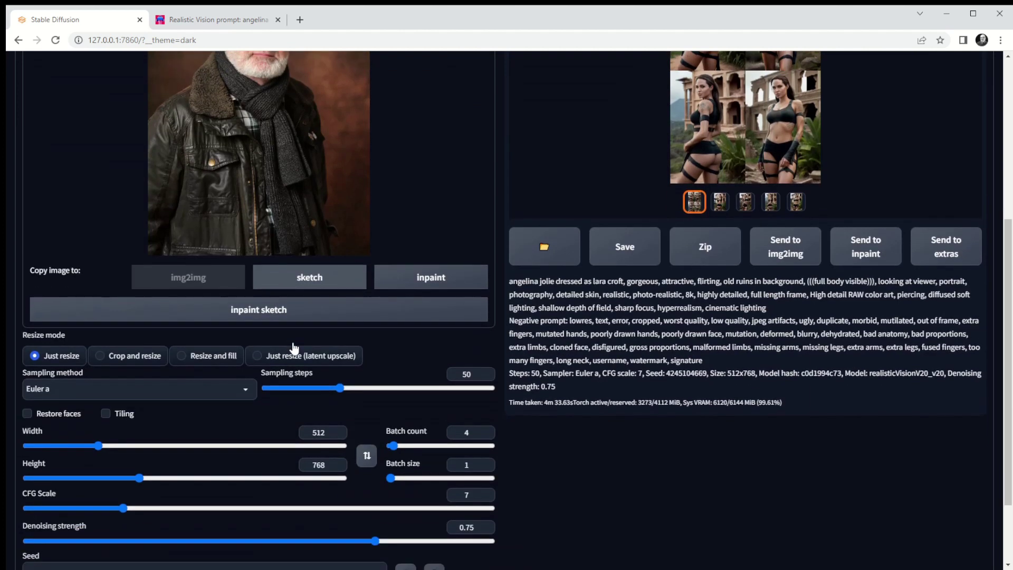
pyautogui.scroll(-1, 292, 342)
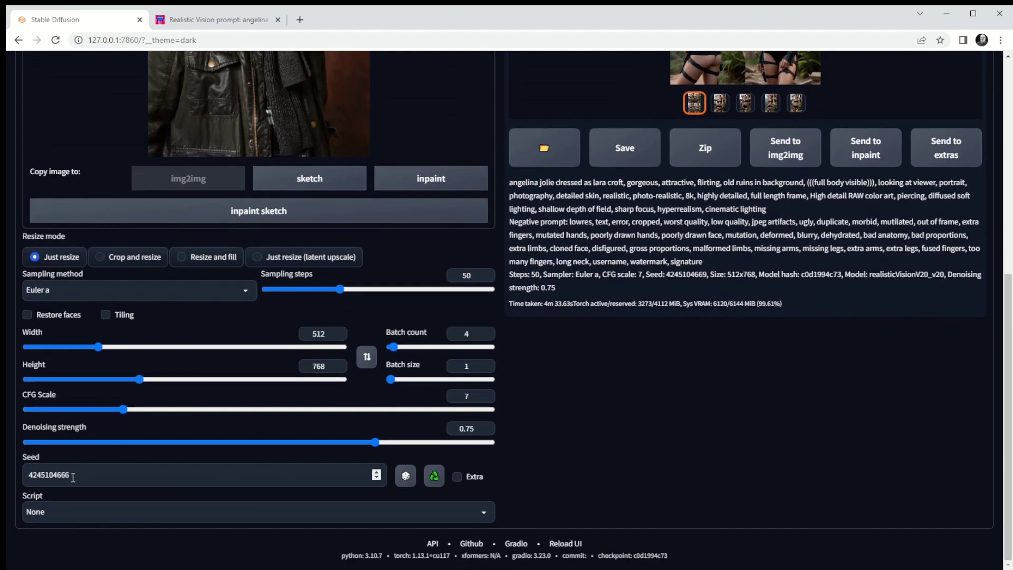
pyautogui.click(405, 477)
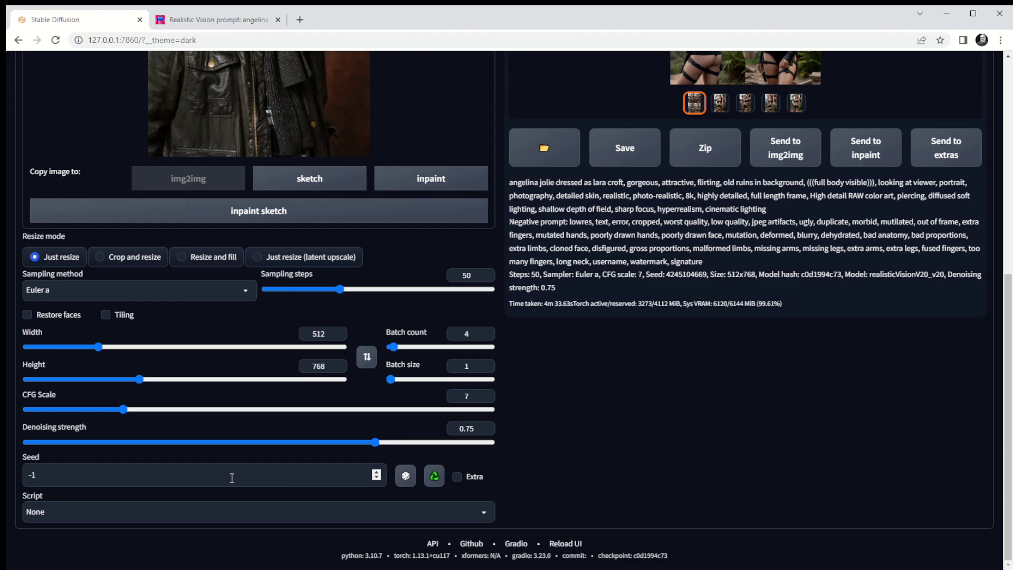
# Review the img2img prompts and generation settings, and generate the image batch from the uploaded portrait.
pyautogui.scroll(2, 232, 477)
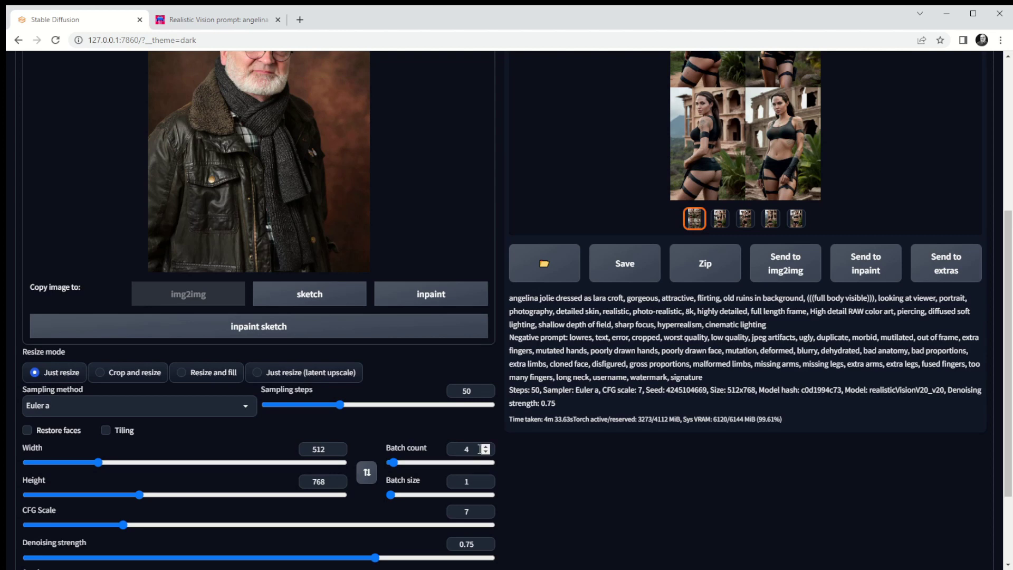
pyautogui.scroll(4, 475, 453)
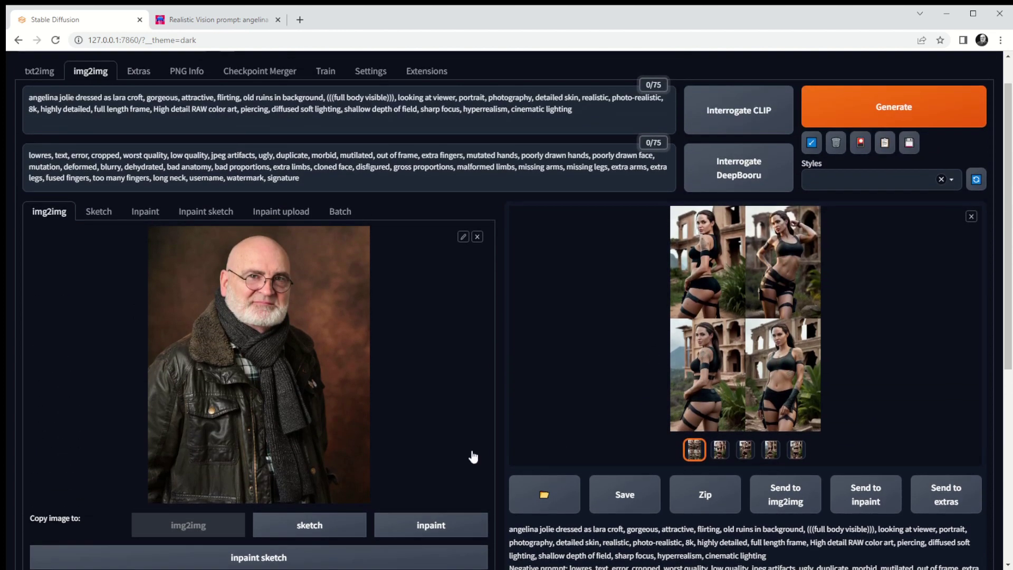
pyautogui.scroll(1, 473, 457)
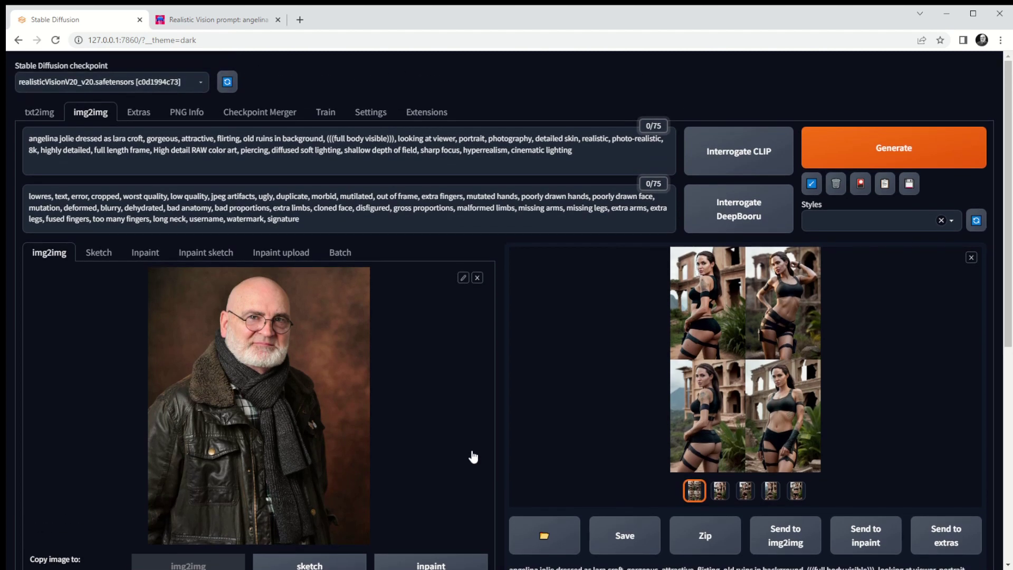
pyautogui.scroll(-1, 473, 457)
pyautogui.scroll(1, 470, 452)
pyautogui.scroll(-1, 218, 391)
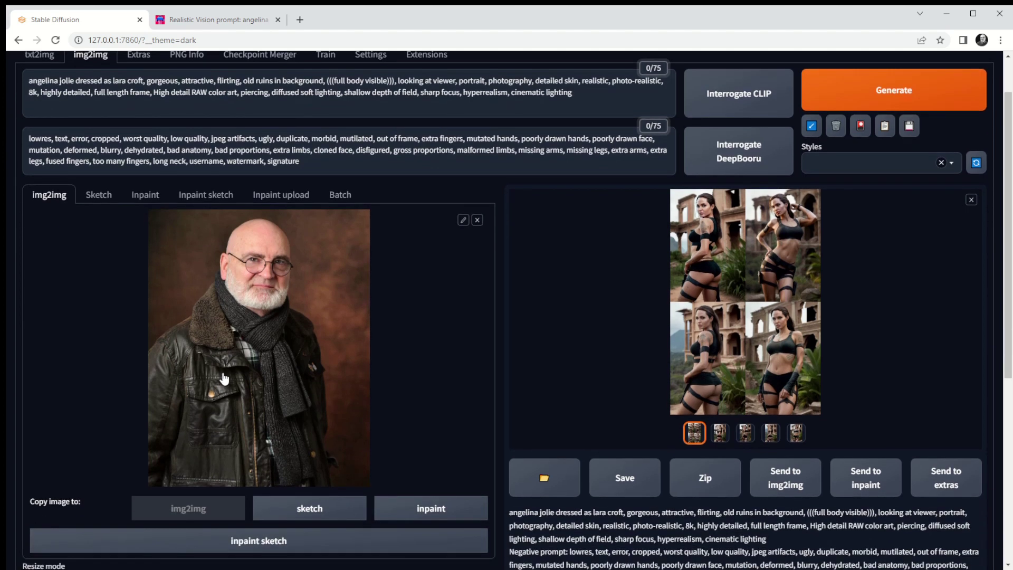
pyautogui.scroll(-3, 223, 378)
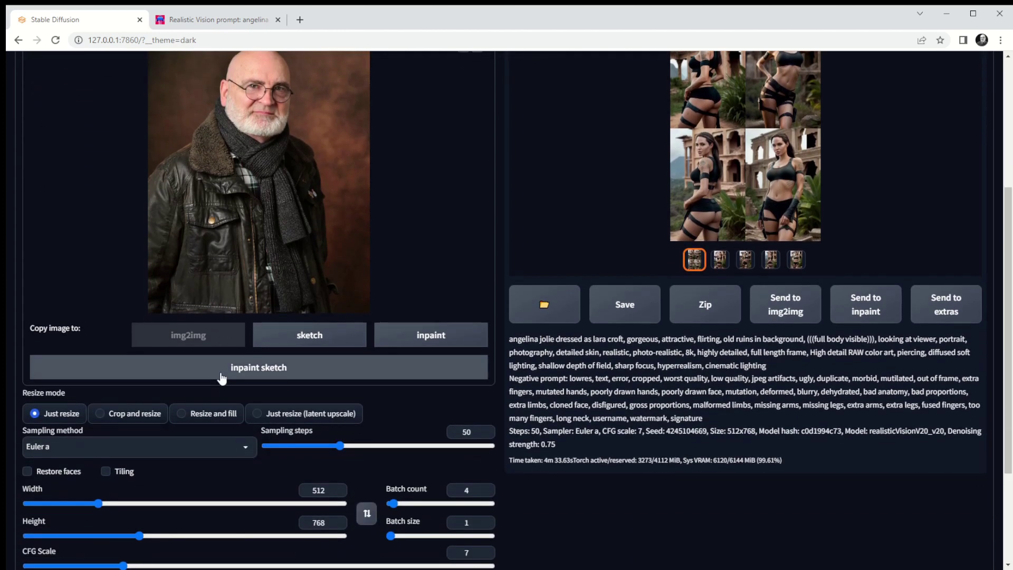
pyautogui.scroll(-2, 222, 378)
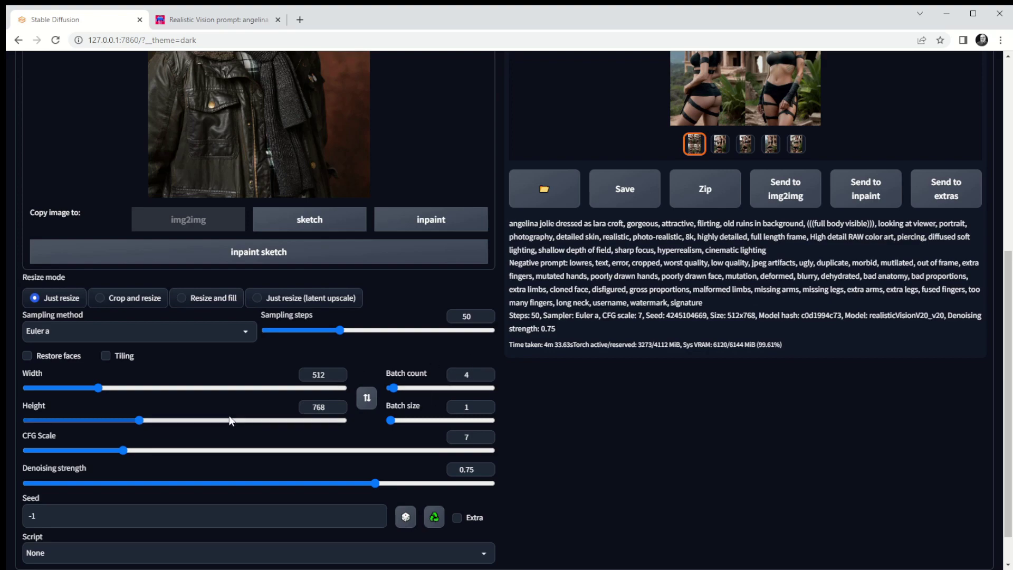
pyautogui.scroll(5, 229, 415)
pyautogui.scroll(2, 229, 421)
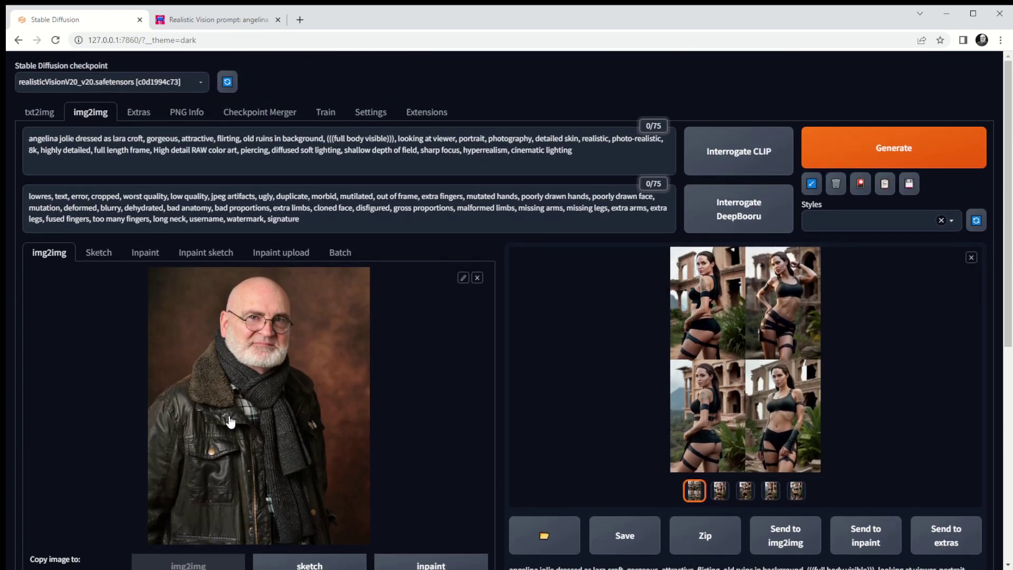
pyautogui.click(882, 151)
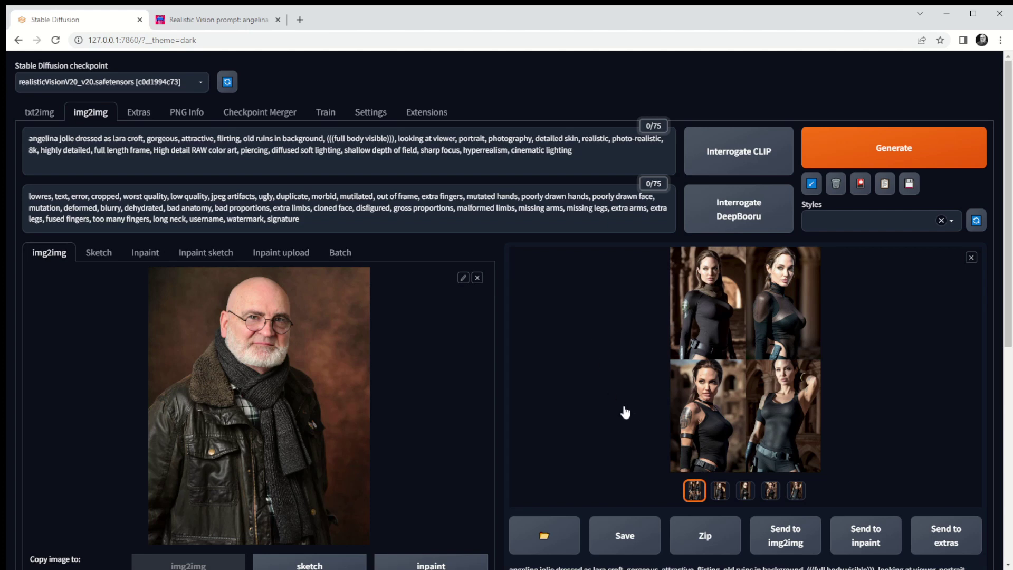
# Examine each of the four images generated from the portrait, view the first one enlarged, and close the enlarged view.
pyautogui.click(720, 491)
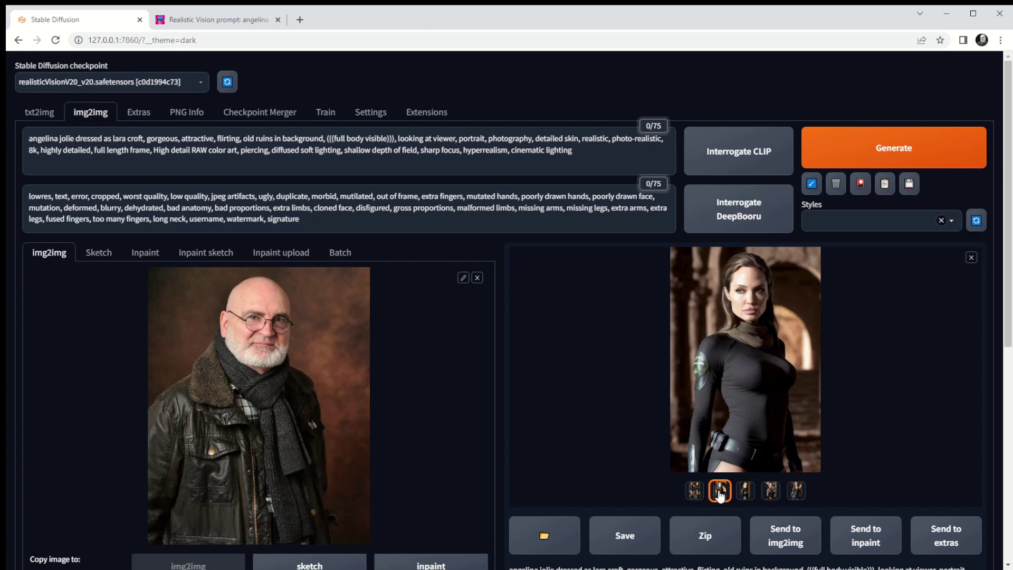
pyautogui.click(745, 492)
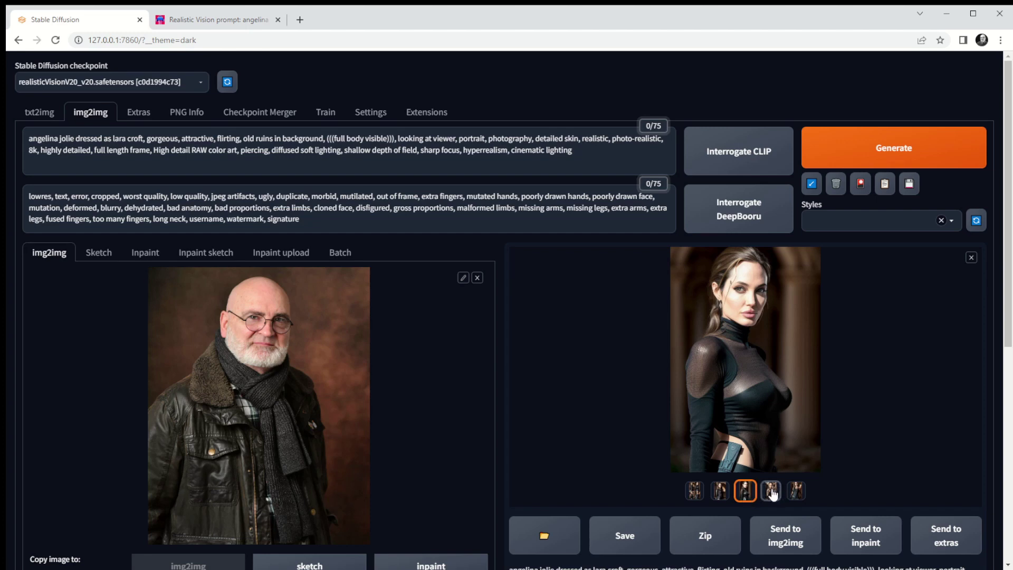
pyautogui.click(771, 491)
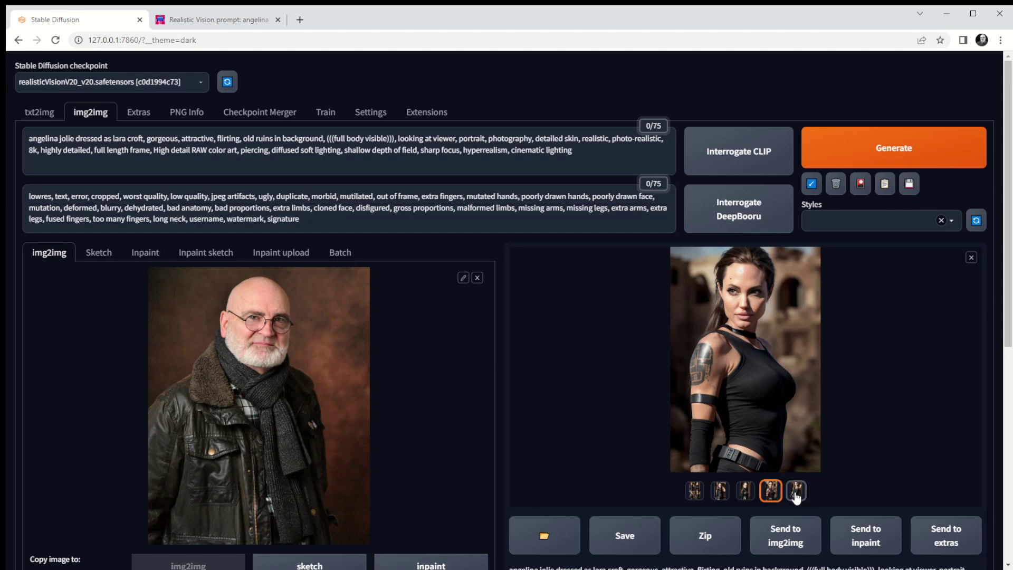
pyautogui.click(796, 491)
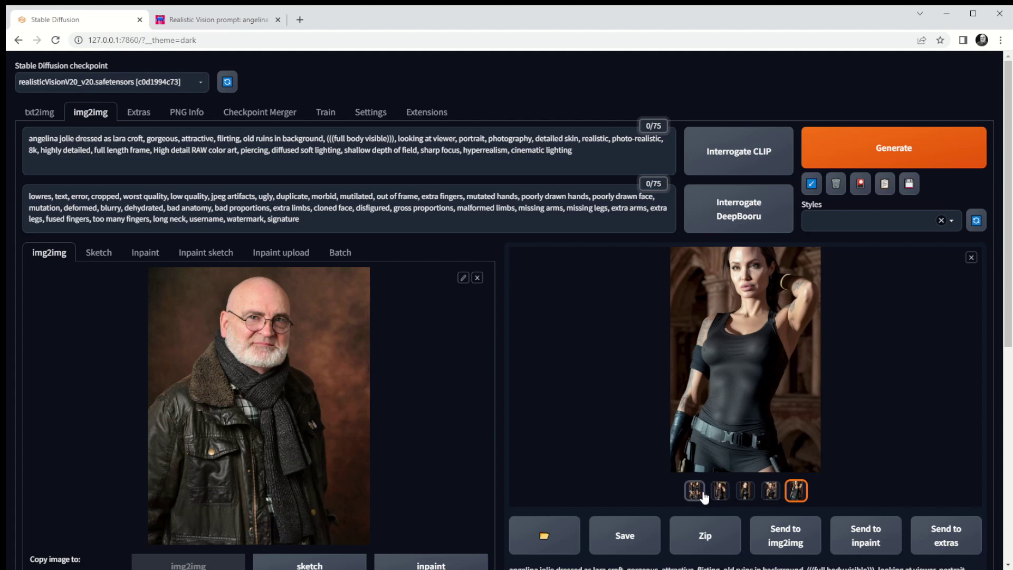
pyautogui.click(720, 490)
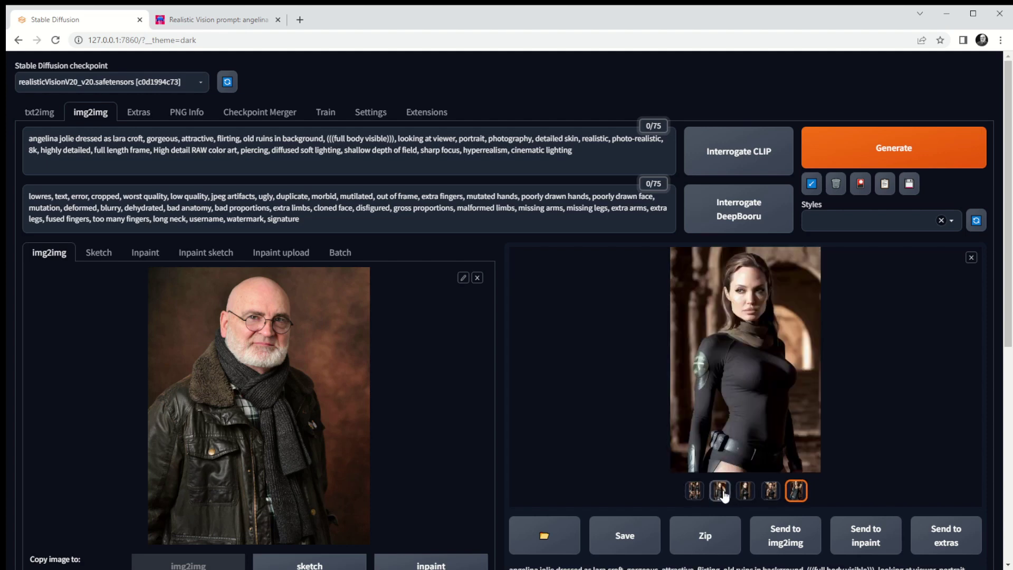
pyautogui.click(759, 432)
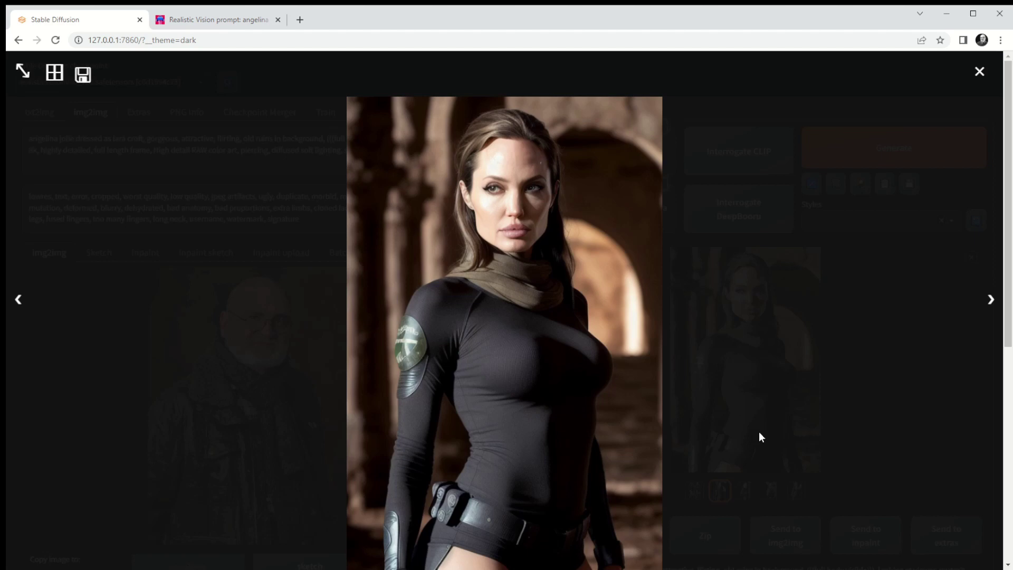
pyautogui.click(979, 72)
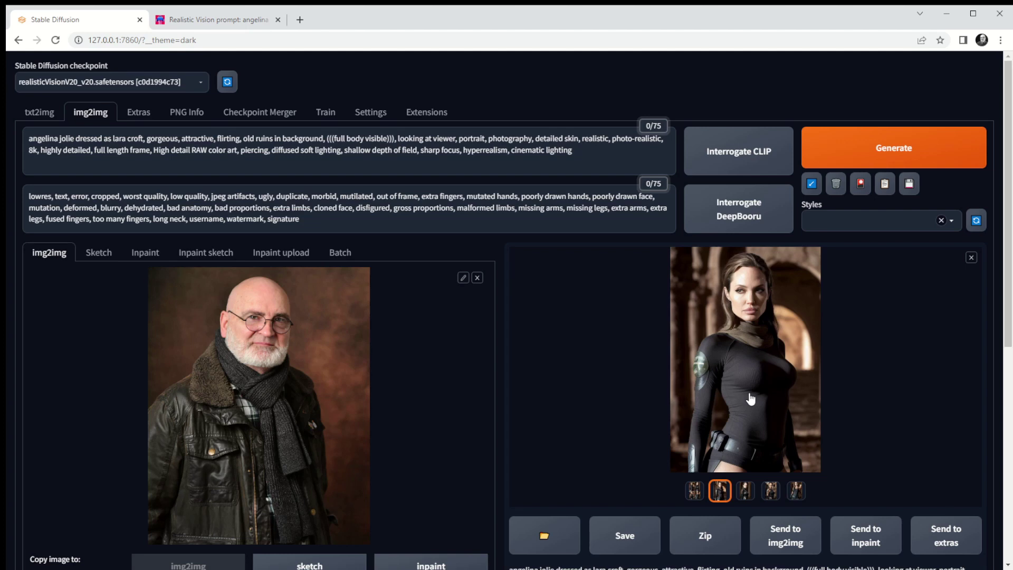
# Check the txt2img prompts, settings and result for comparison, and return to img2img.
pyautogui.click(40, 116)
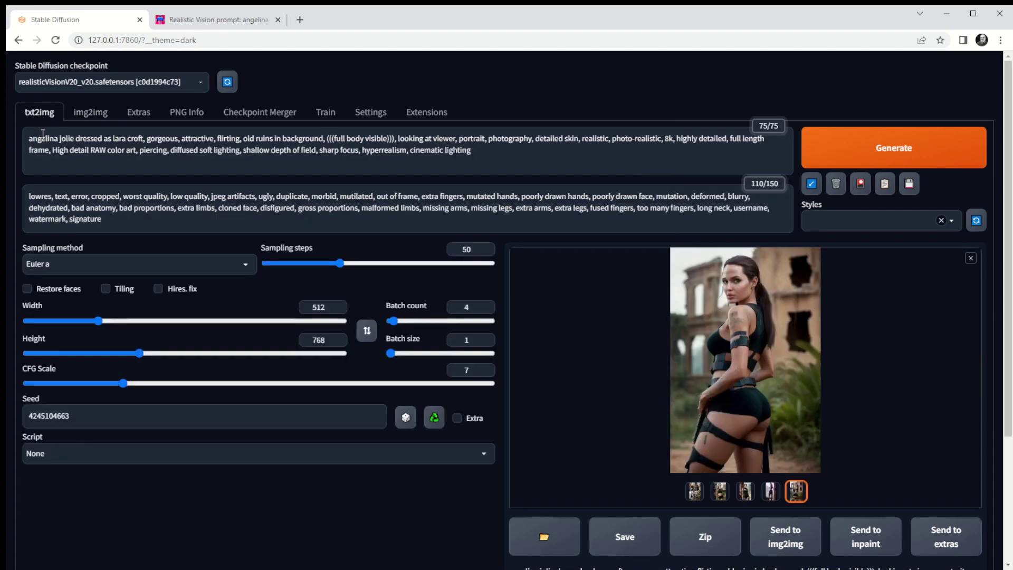
pyautogui.click(87, 118)
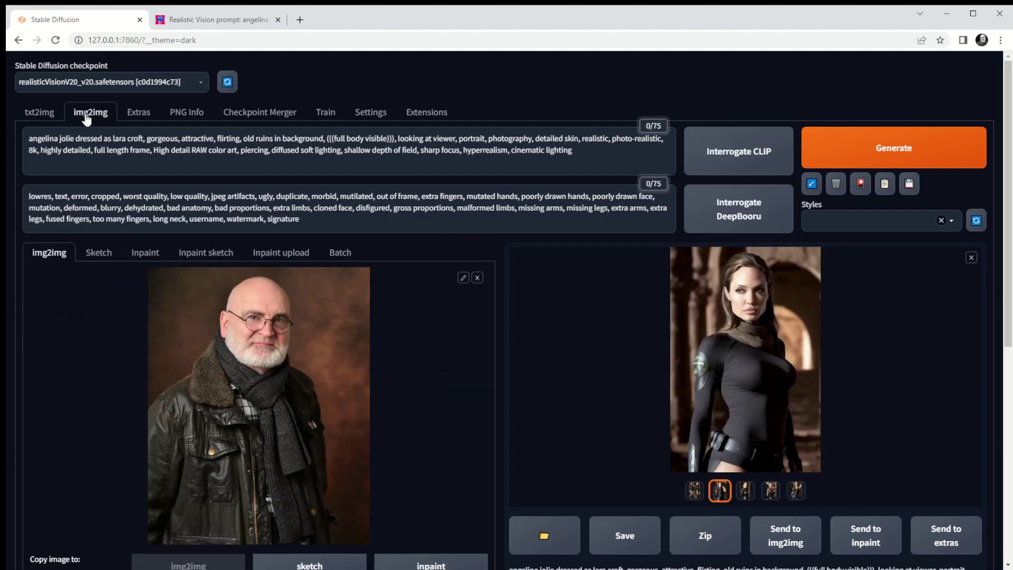